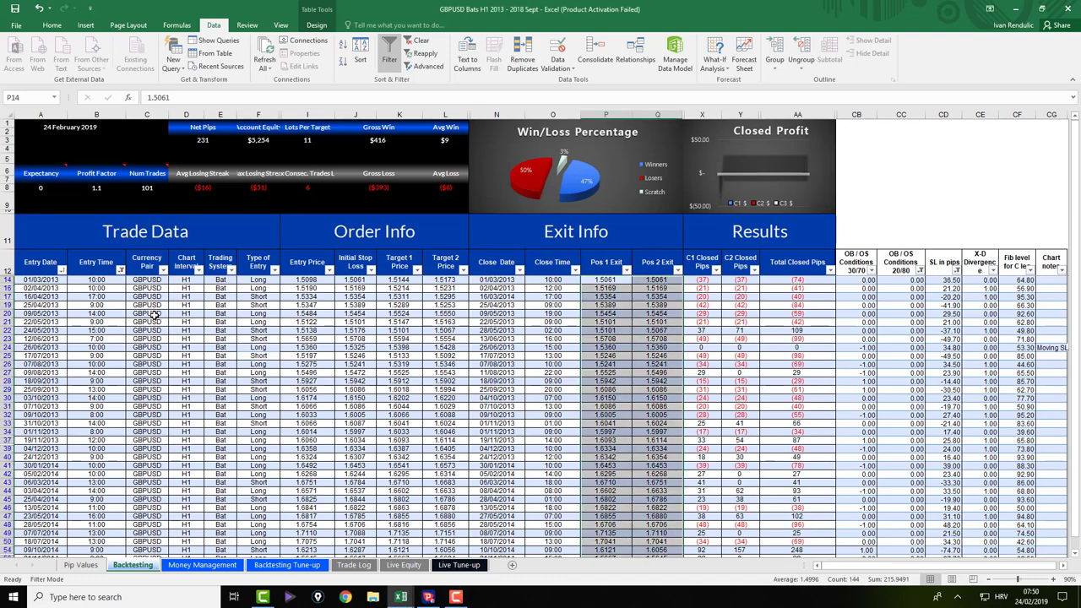
# Inspect entry dates in the trade list, such as 02/04/2013, and the Net Pips total formula
pyautogui.click(63, 314)
pyautogui.click(53, 289)
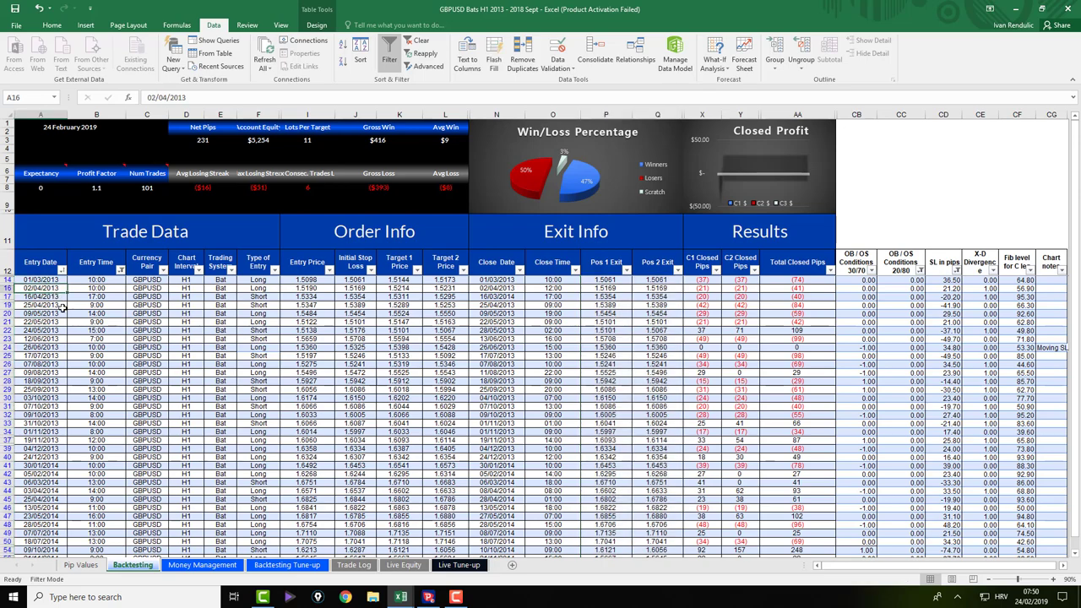
pyautogui.scroll(-7, 79, 332)
pyautogui.scroll(-15, 78, 331)
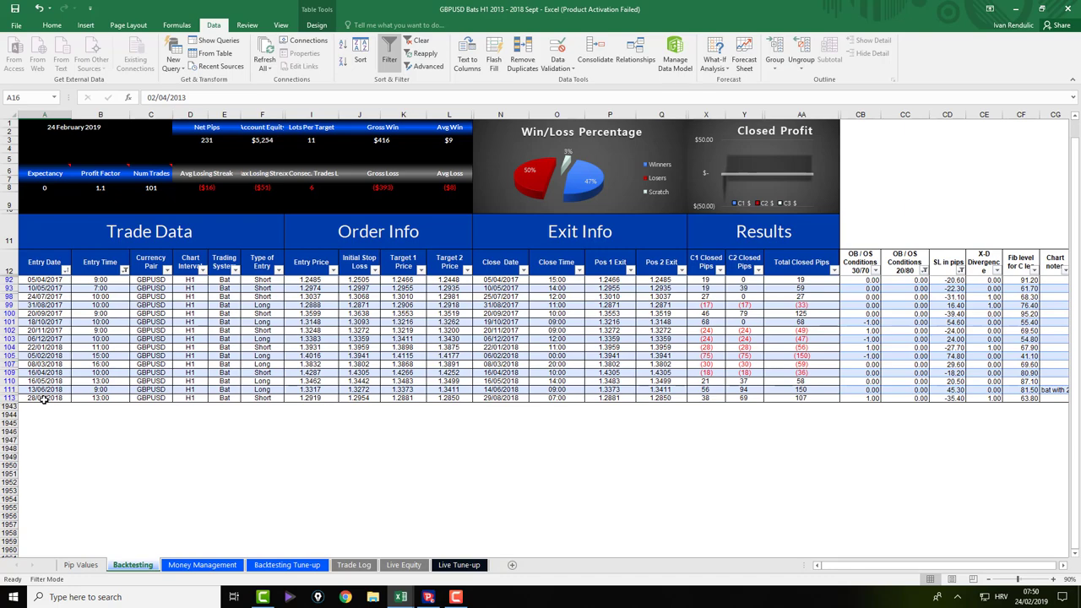
pyautogui.scroll(20, 45, 395)
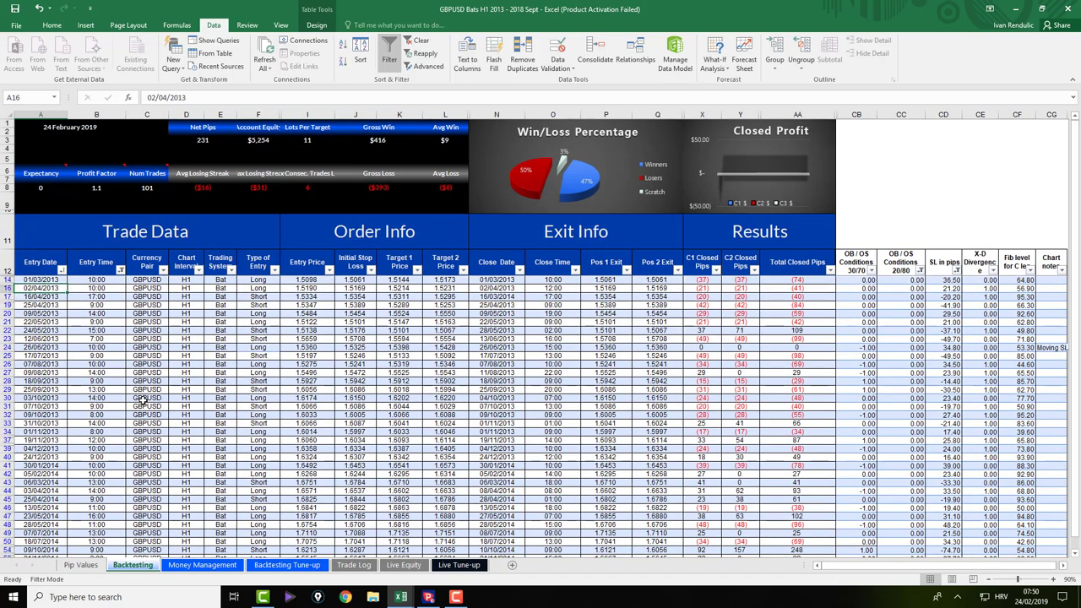
pyautogui.click(202, 140)
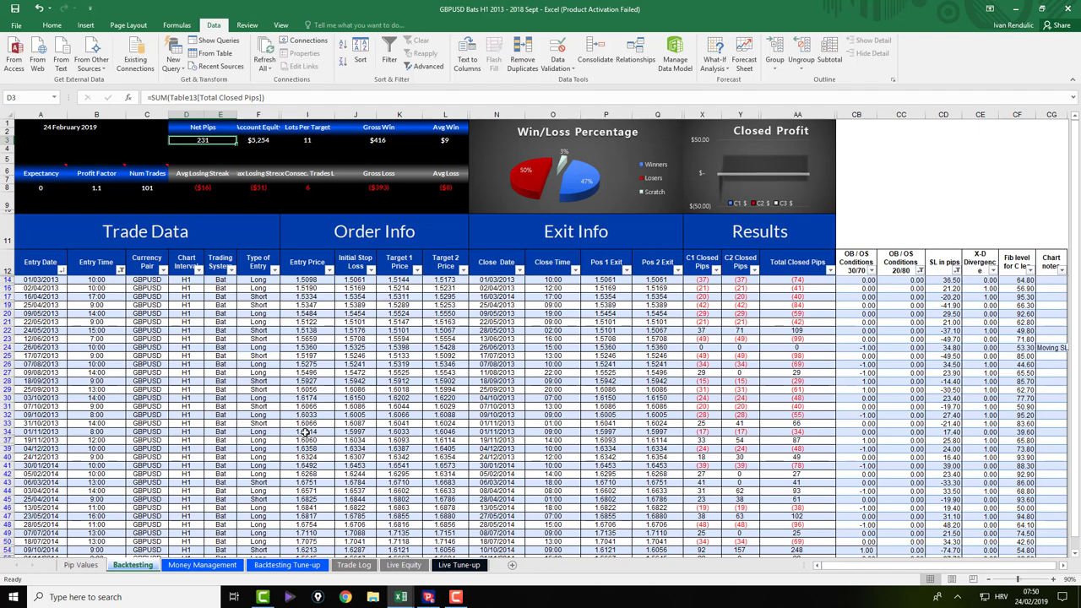
# View the Backtesting Tune-up pivot: C1 -79.8, C2 310.9, total 231.1
pyautogui.click(283, 565)
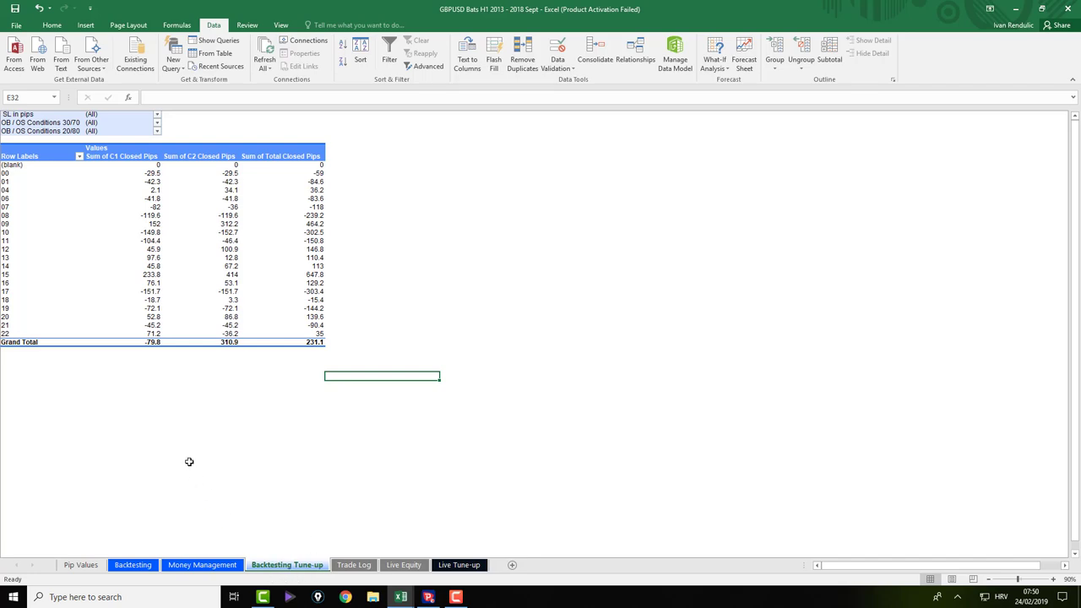
pyautogui.click(166, 368)
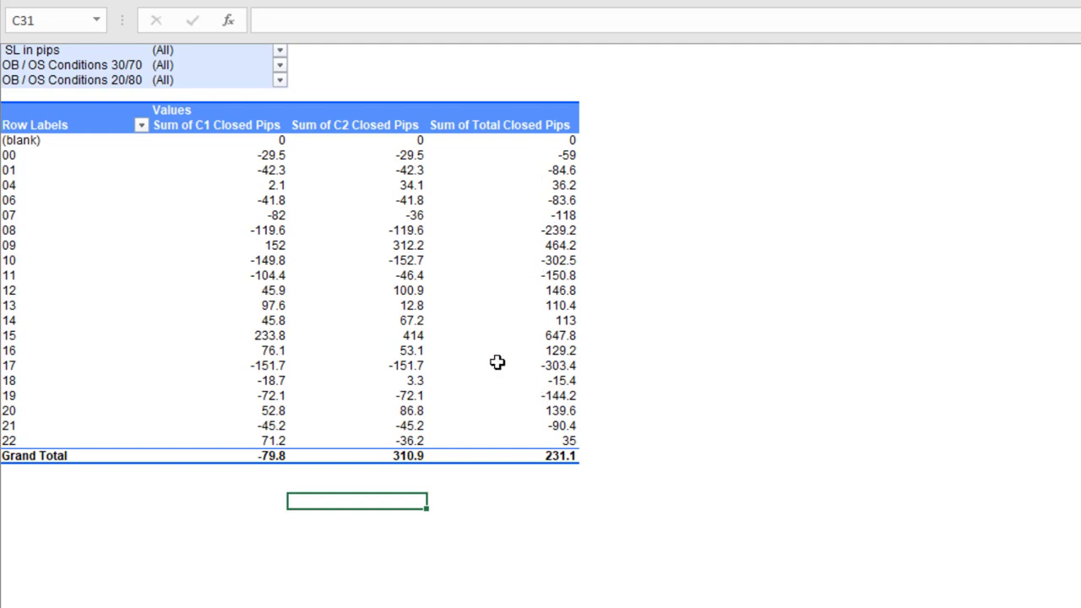
pyautogui.moveTo(498, 362)
pyautogui.hotkey('ctrl', 'pageup')
# Open the entry-hour filter list, enlarge it, and close it without applying changes
pyautogui.click(141, 126)
pyautogui.click(222, 505)
pyautogui.click(141, 126)
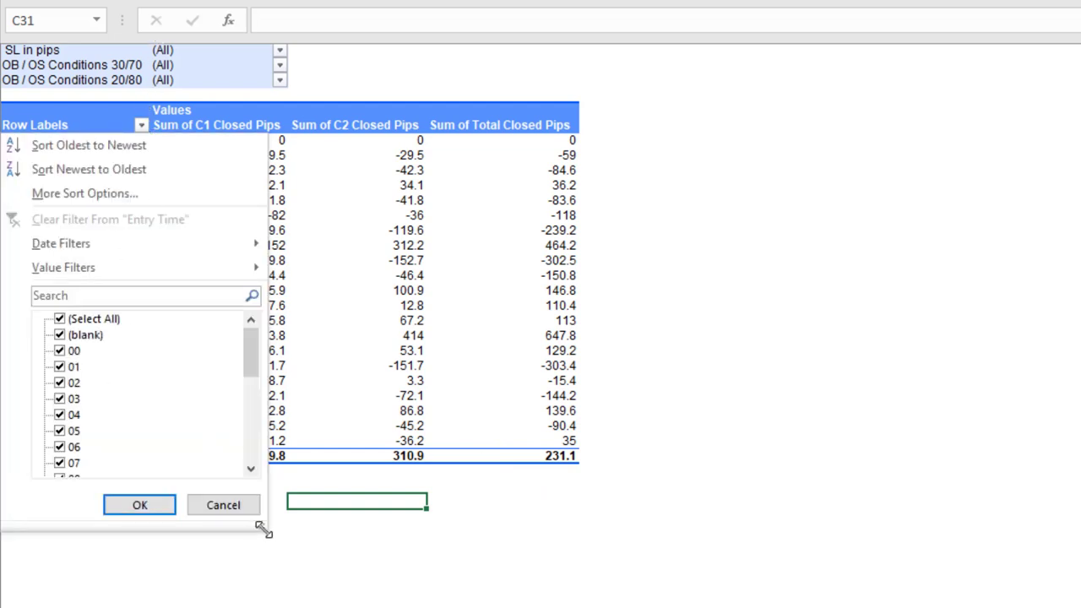
pyautogui.moveTo(262, 531); pyautogui.dragTo(547, 604)
pyautogui.click(59, 319)
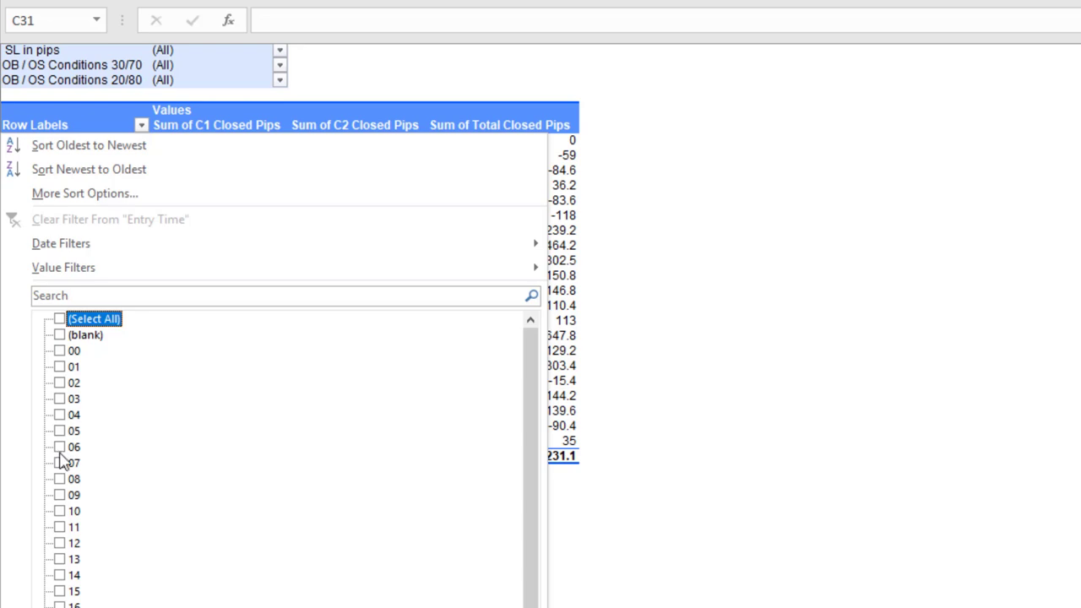
pyautogui.press('Return')
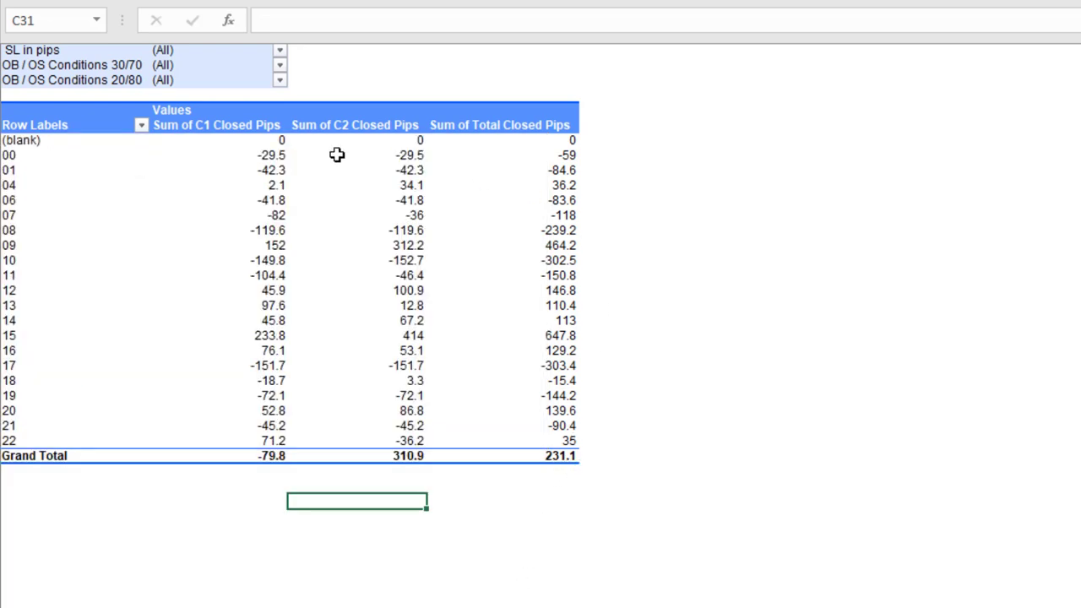
# Clear all entry hours in the filter and tick hours 06 through 13
pyautogui.click(142, 127)
pyautogui.click(61, 320)
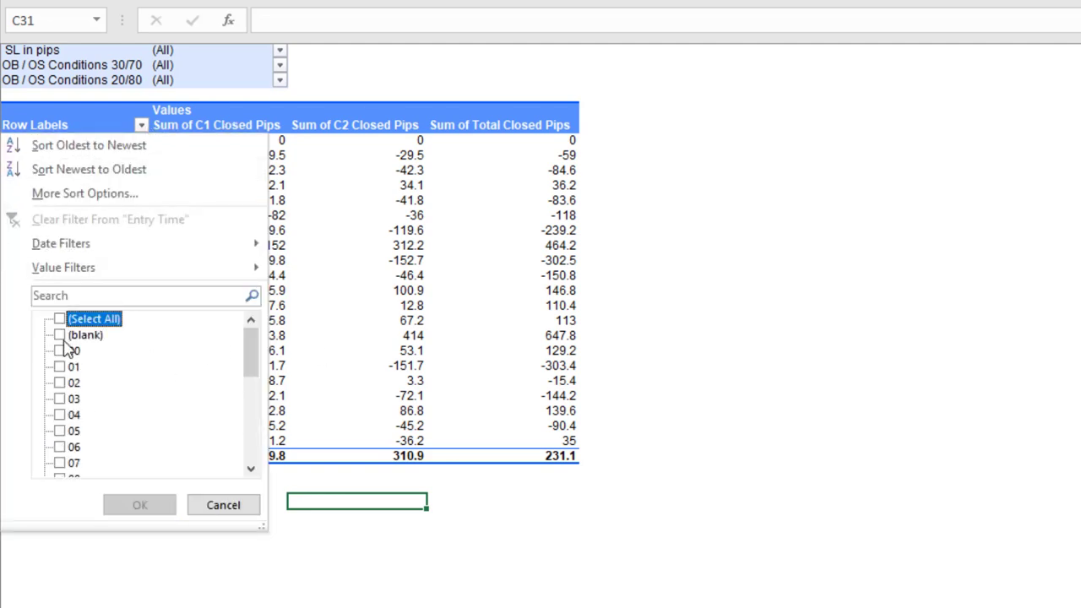
pyautogui.click(59, 447)
pyautogui.scroll(-3, 63, 452)
pyautogui.scroll(1, 64, 448)
pyautogui.click(60, 334)
pyautogui.click(60, 350)
pyautogui.click(60, 367)
pyautogui.click(60, 398)
pyautogui.click(60, 383)
pyautogui.click(60, 414)
pyautogui.click(59, 430)
# Add hours 14 to 17 and apply the filter, giving a 413.9 grand total
pyautogui.scroll(-2, 61, 418)
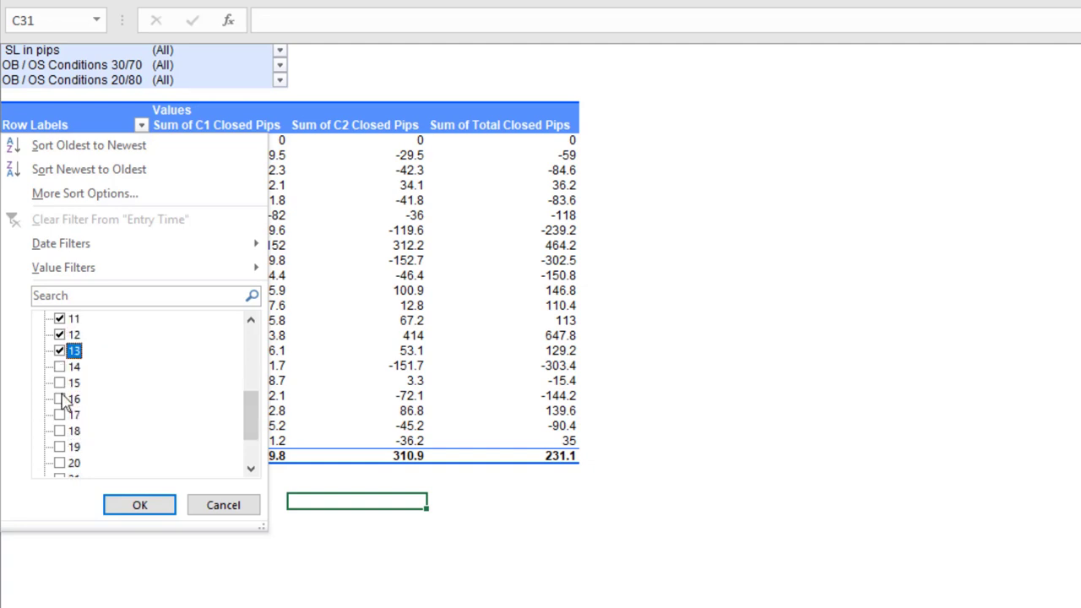
pyautogui.click(60, 366)
pyautogui.click(60, 383)
pyautogui.click(60, 398)
pyautogui.click(60, 415)
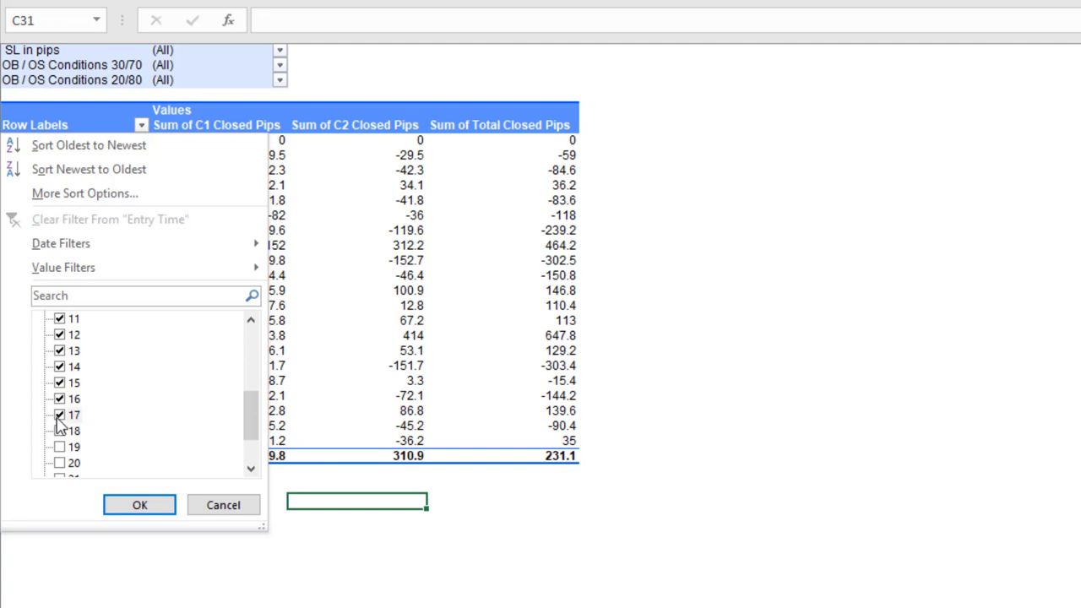
pyautogui.click(139, 505)
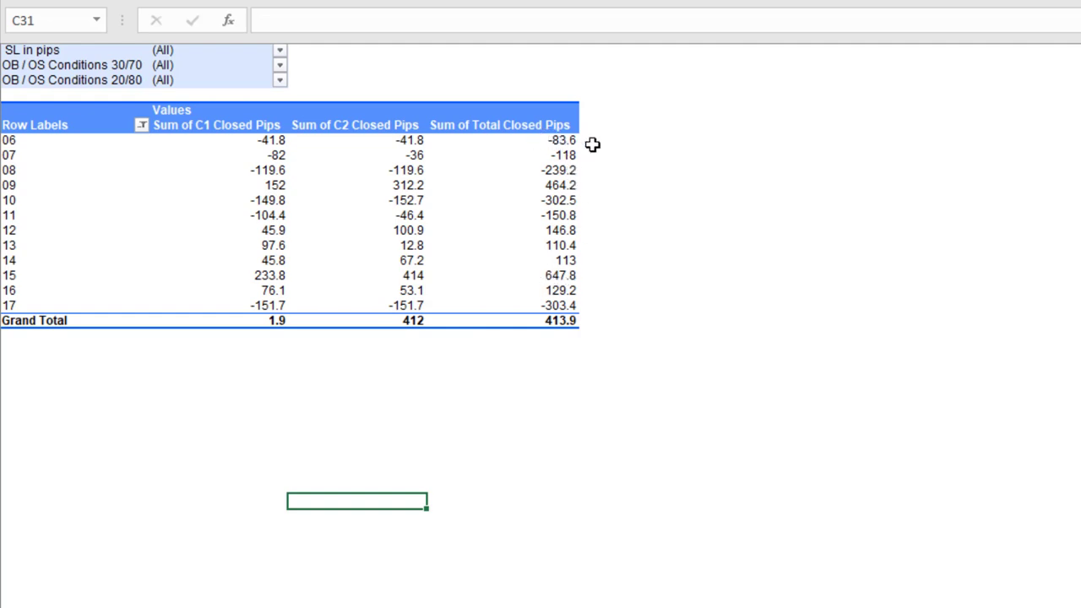
pyautogui.moveTo(593, 144); pyautogui.dragTo(60, 331)
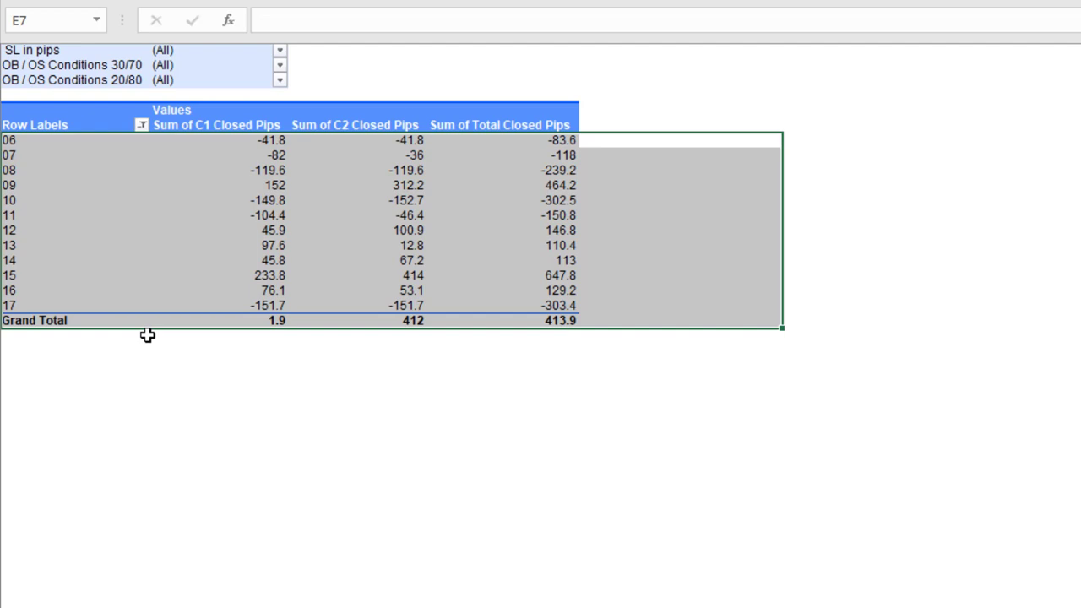
pyautogui.click(142, 125)
pyautogui.click(59, 318)
pyautogui.click(59, 318)
pyautogui.moveTo(262, 525); pyautogui.dragTo(750, 607)
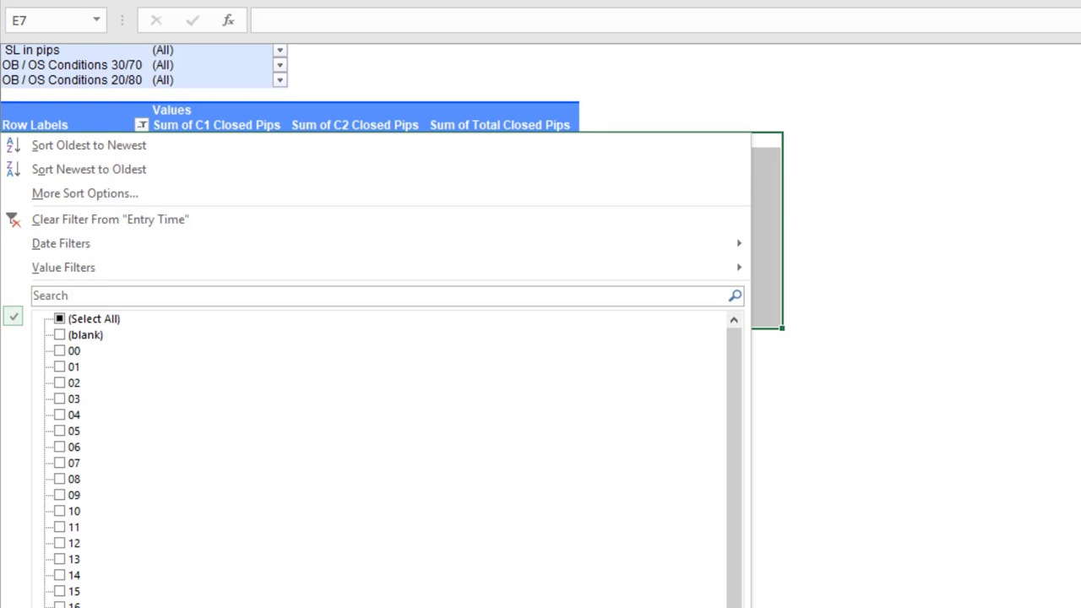
pyautogui.press('Return')
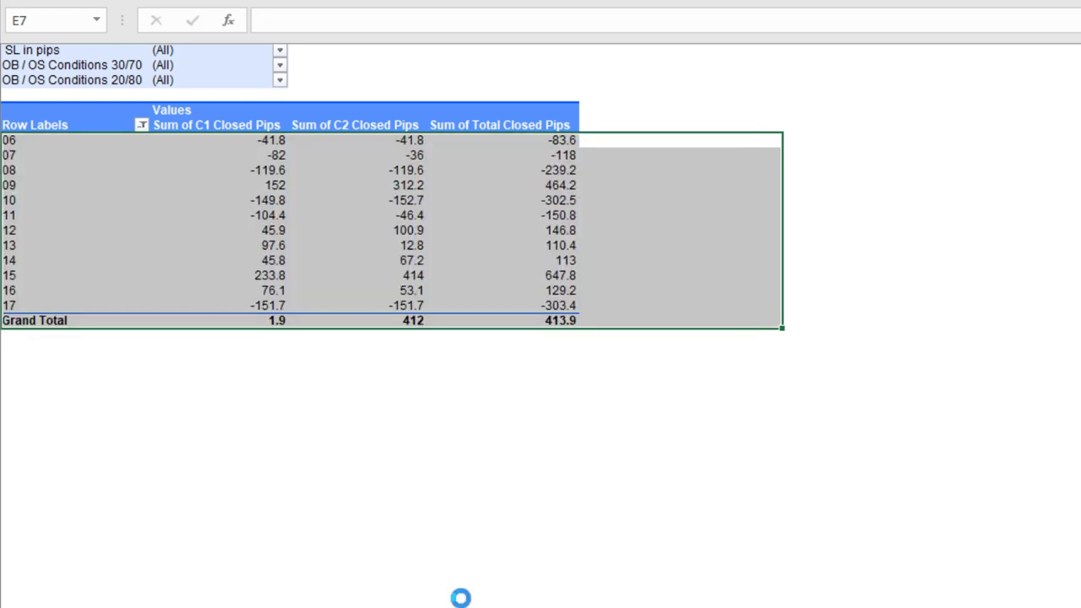
# Select a cell below the pivot table
pyautogui.click(434, 467)
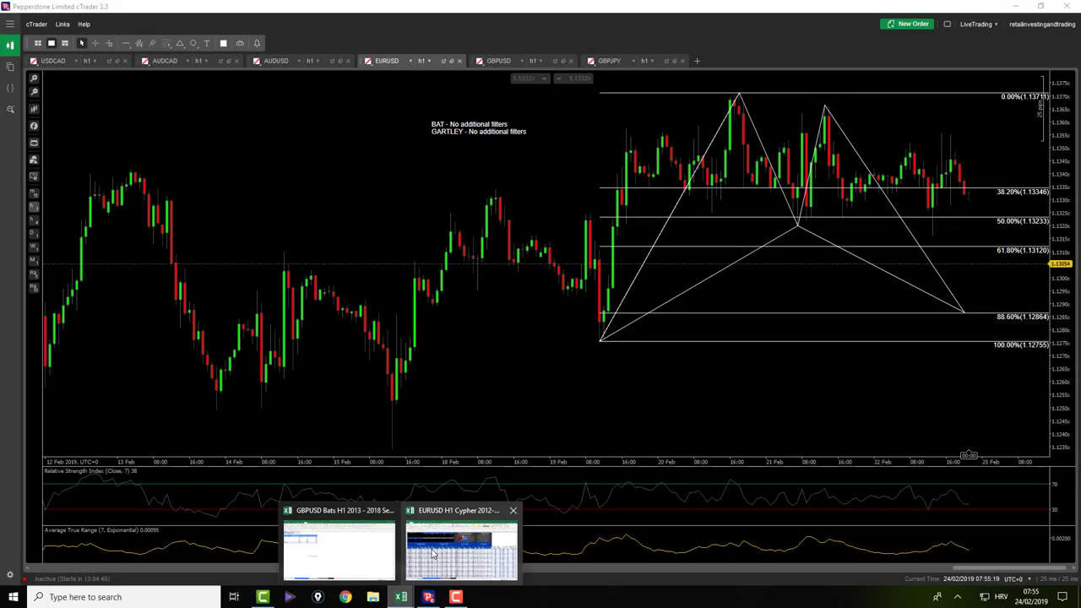
# Bring the EURUSD H1 Cypher workbook forward and inspect its trades, selecting C1 Closed Pips values
pyautogui.click(433, 553)
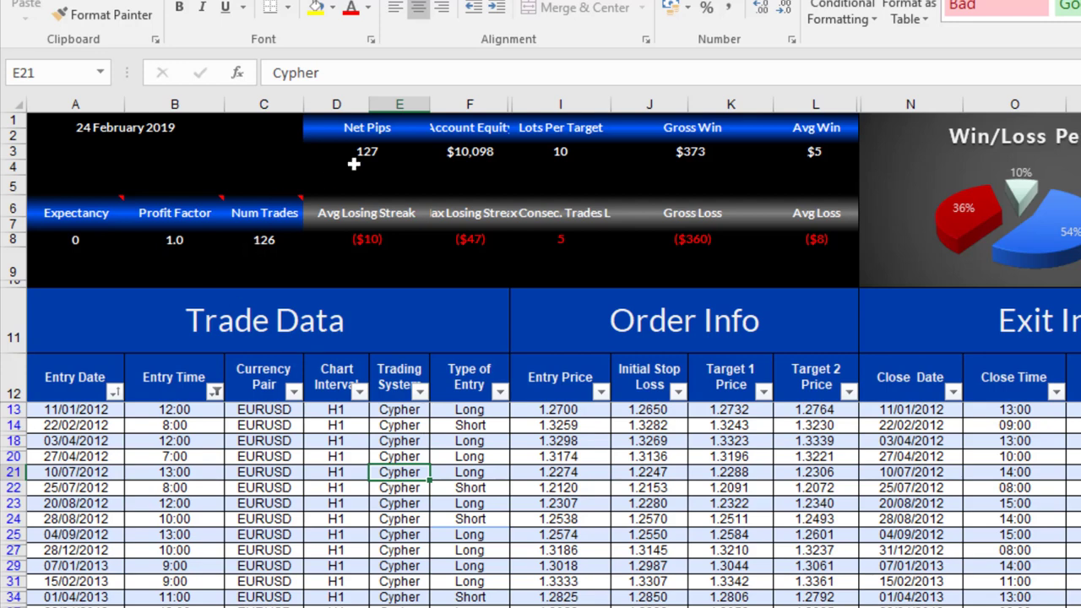
pyautogui.click(798, 596)
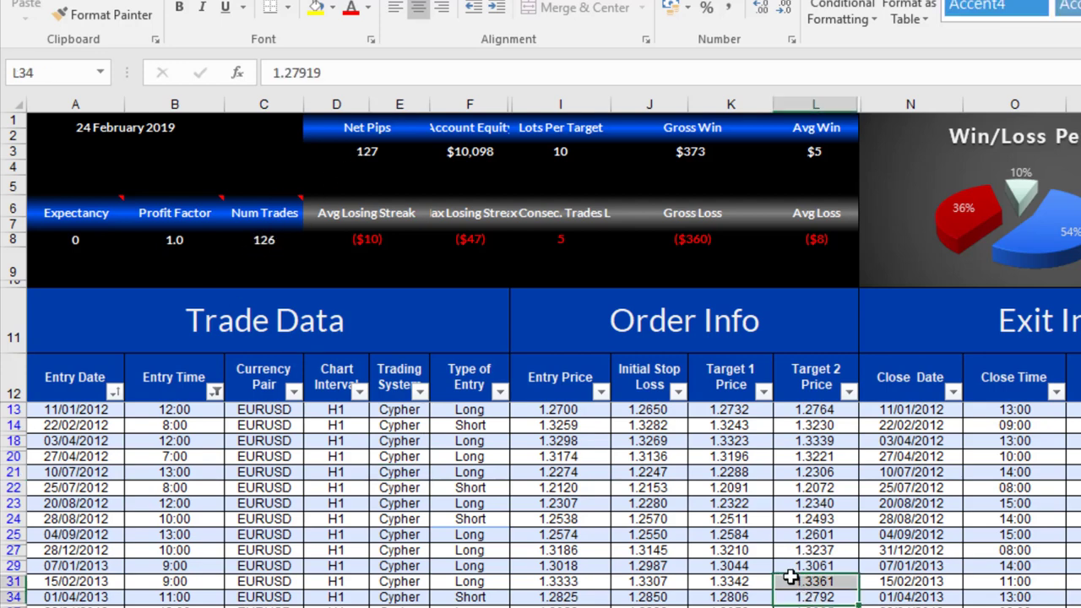
pyautogui.click(969, 550)
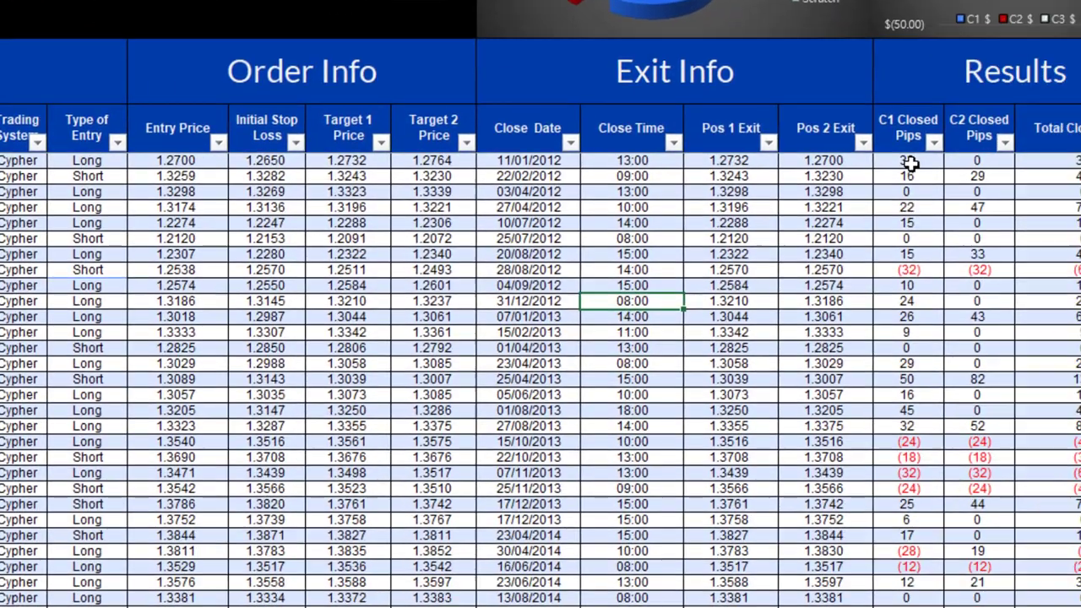
pyautogui.moveTo(765, 69); pyautogui.dragTo(769, 566)
pyautogui.scroll(-2, 759, 541)
pyautogui.scroll(-6, 759, 542)
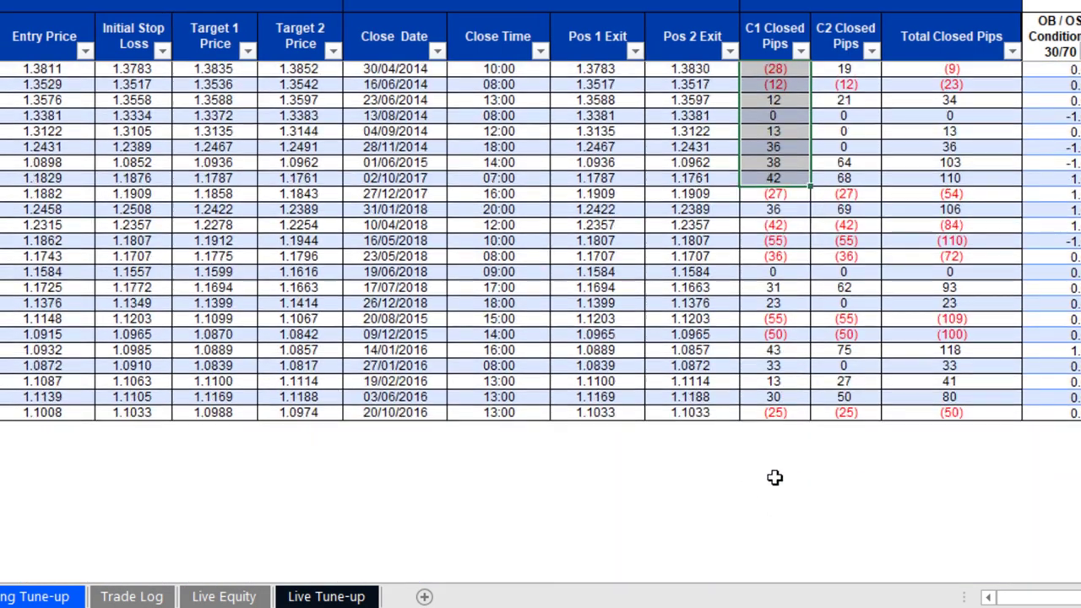
pyautogui.scroll(6, 719, 270)
pyautogui.scroll(3, 691, 287)
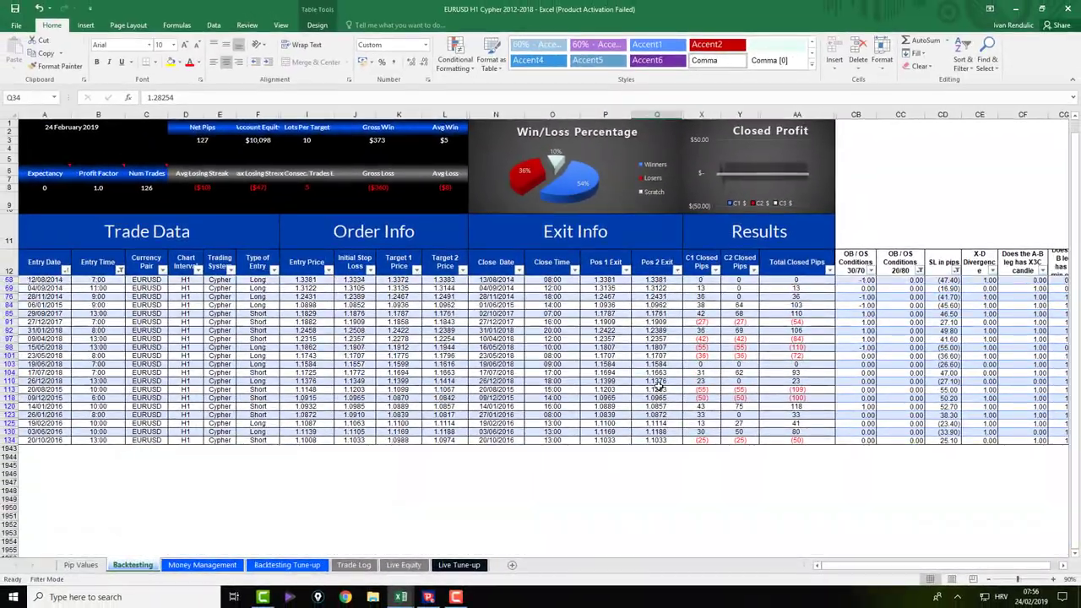
pyautogui.scroll(5, 676, 393)
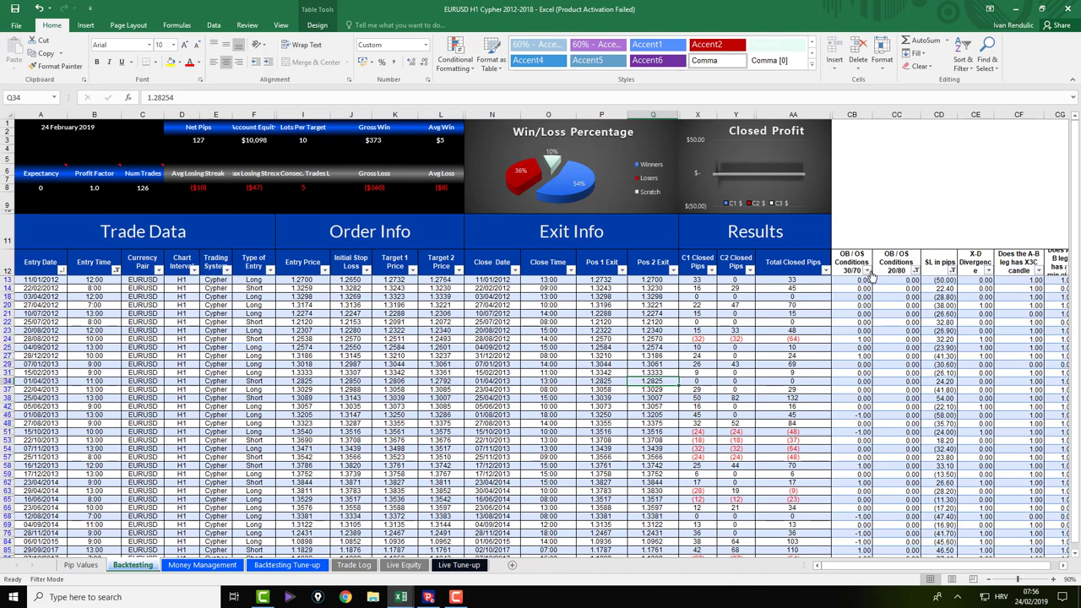
# Filter the OB / OS Conditions 20/80 column to one value, leaving 48 of 1930 trades
pyautogui.click(917, 272)
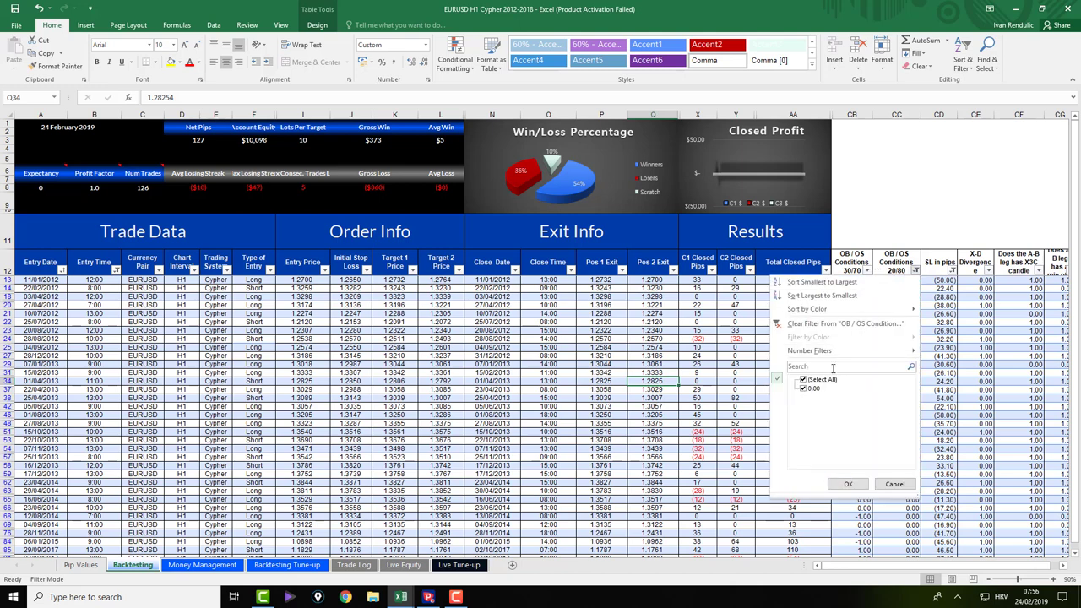
pyautogui.click(891, 485)
pyautogui.click(867, 270)
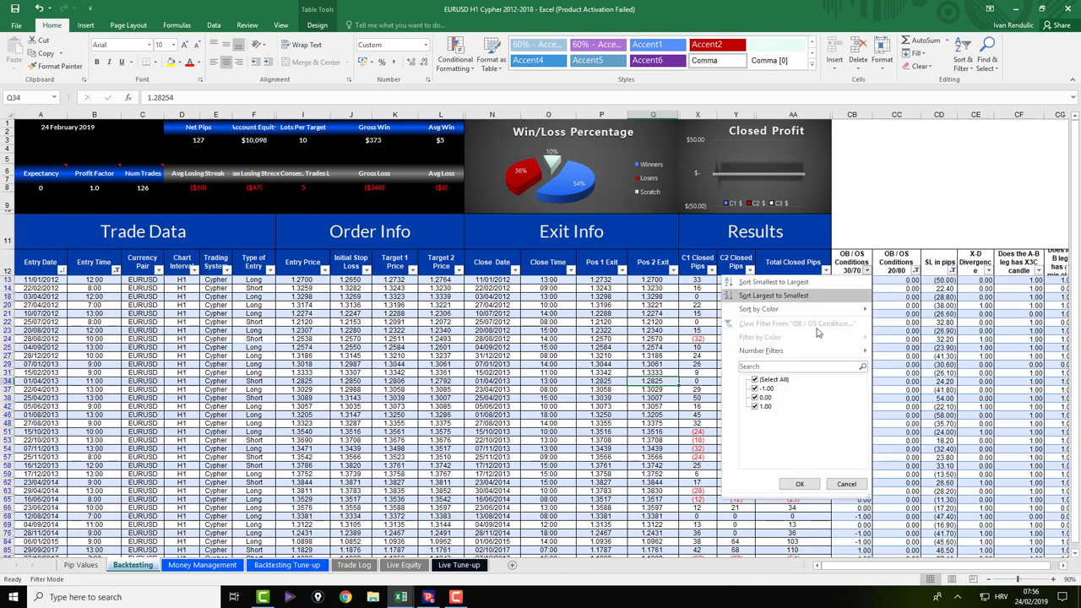
pyautogui.click(842, 486)
pyautogui.click(917, 271)
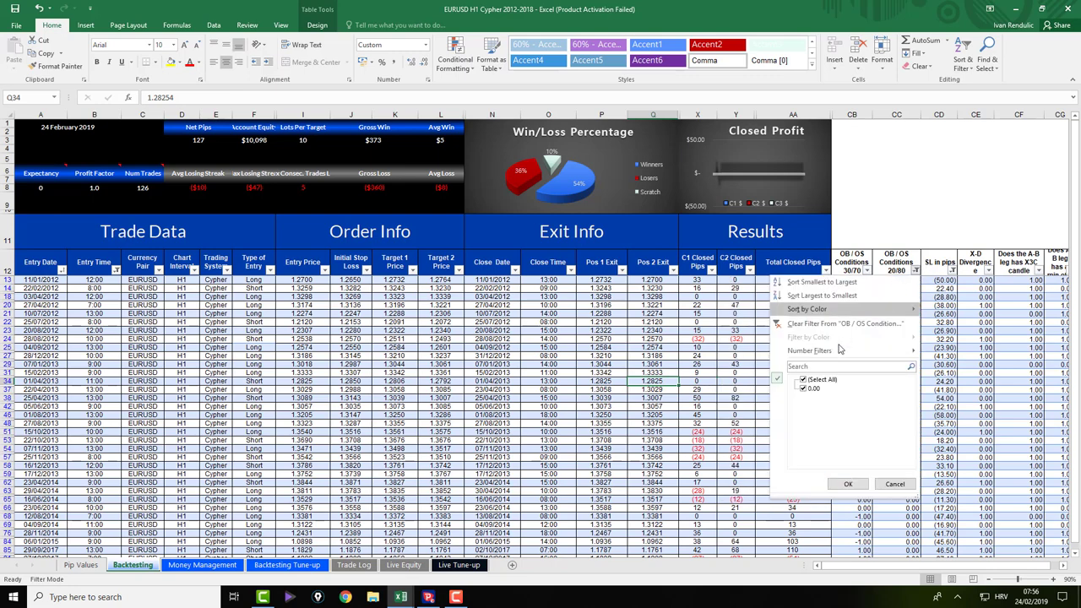
pyautogui.click(802, 380)
pyautogui.click(803, 380)
pyautogui.click(848, 484)
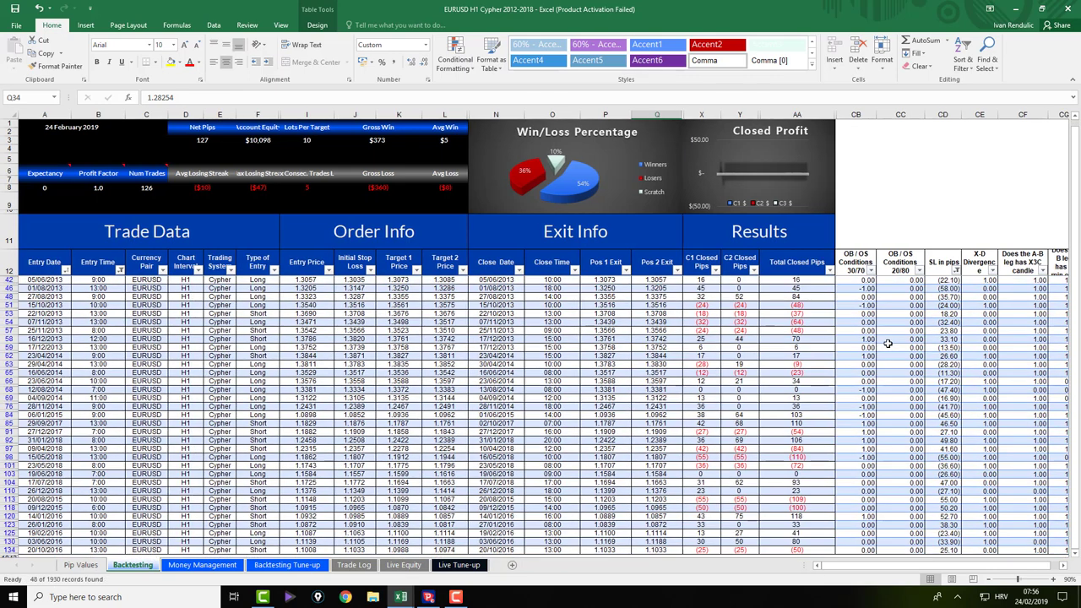
pyautogui.scroll(-9, 12, 405)
pyautogui.scroll(10, 38, 365)
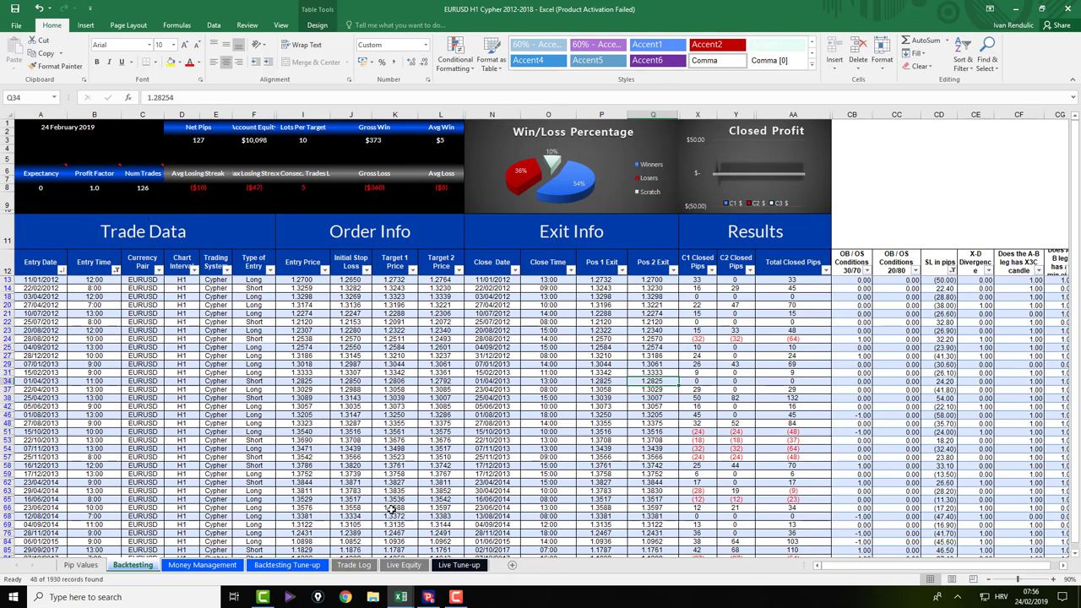
# Switch to the Backtesting Tune-up sheet and clear all entry hours in the pivot filter
pyautogui.click(292, 570)
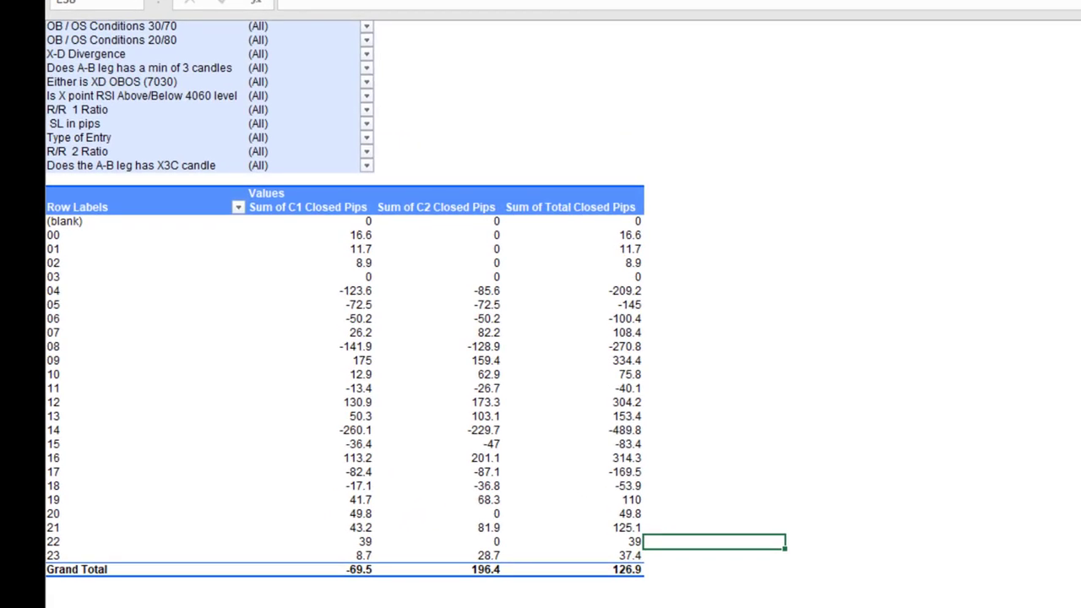
pyautogui.moveTo(354, 554)
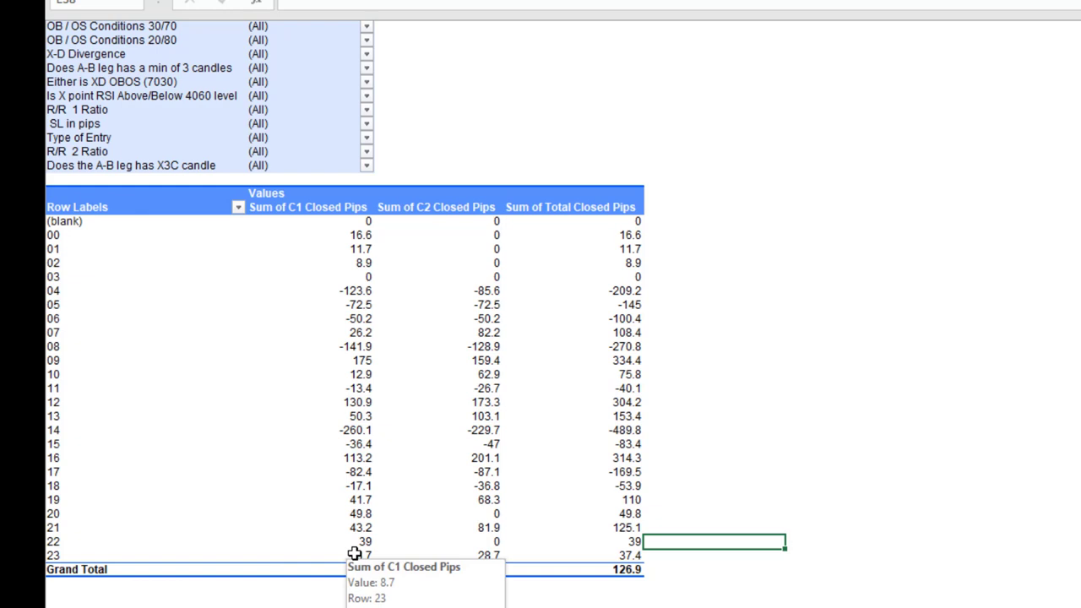
pyautogui.click(238, 208)
pyautogui.click(100, 387)
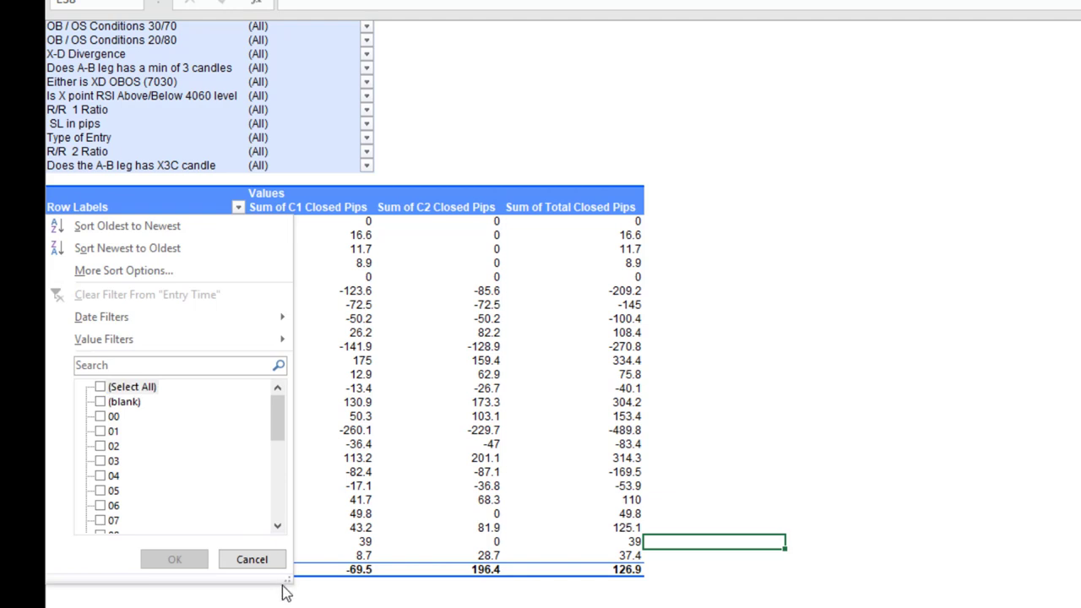
# Tick entry hours 06 through 13 and apply the filter to the pivot
pyautogui.moveTo(306, 598); pyautogui.dragTo(620, 607)
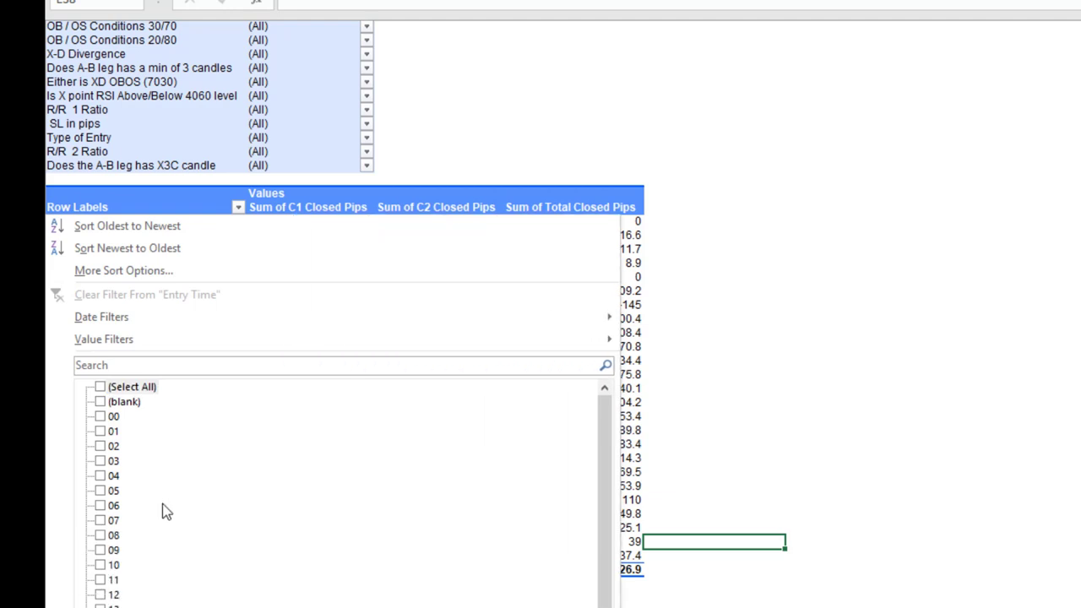
pyautogui.click(100, 505)
pyautogui.click(99, 521)
pyautogui.click(99, 535)
pyautogui.click(100, 550)
pyautogui.click(99, 595)
pyautogui.click(100, 580)
pyautogui.click(100, 606)
pyautogui.click(99, 565)
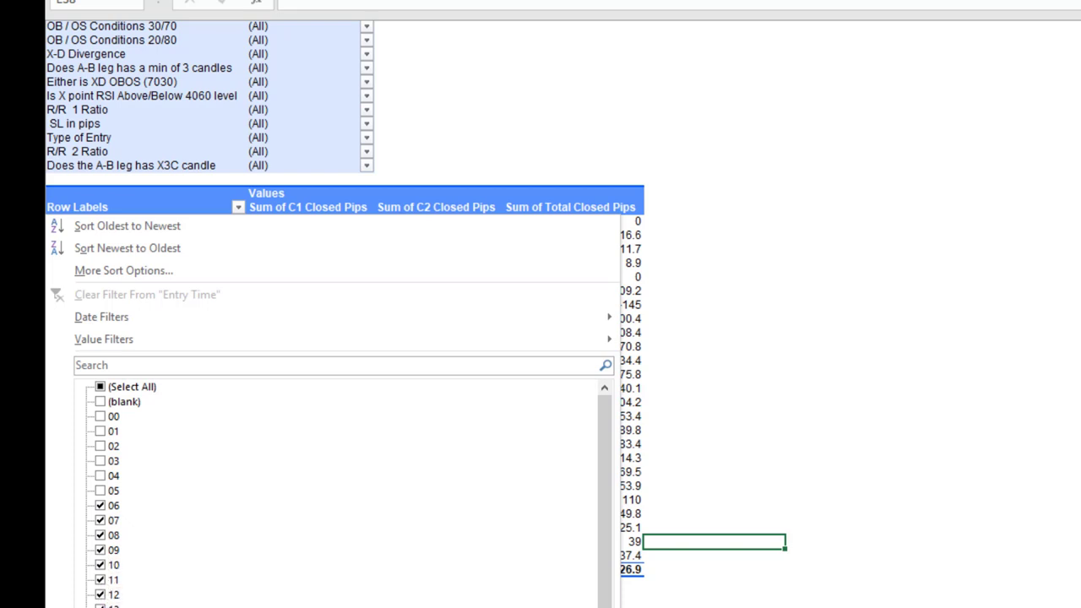
pyautogui.press('Return')
pyautogui.click(622, 539)
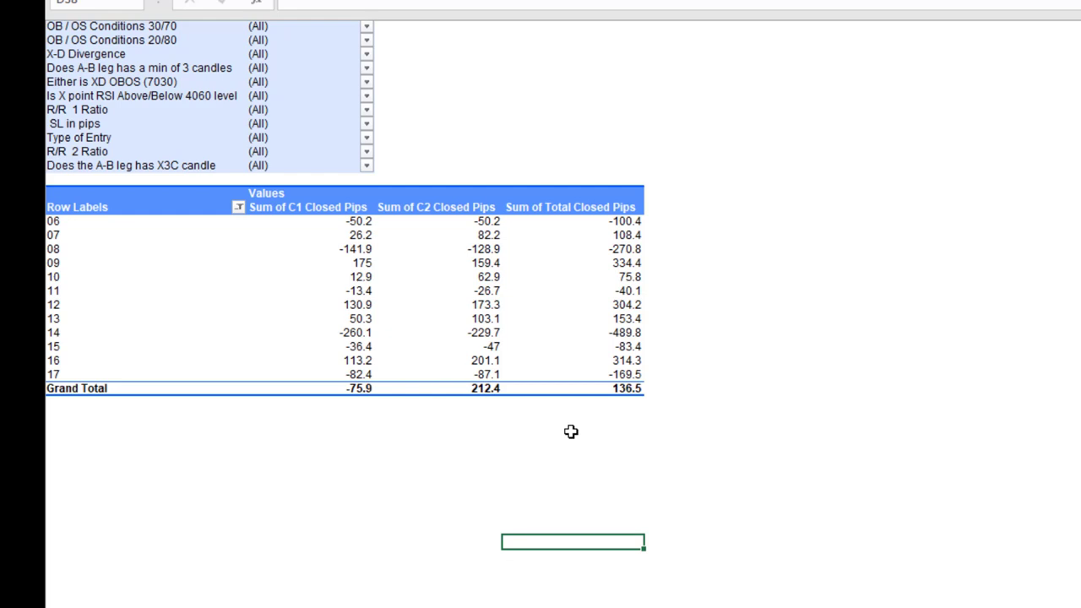
# Remove entry hours 14, 15 and 16 from the pivot filter and check the Total Closed Pips values
pyautogui.click(239, 208)
pyautogui.moveTo(279, 420); pyautogui.dragTo(282, 460)
pyautogui.click(101, 475)
pyautogui.click(102, 490)
pyautogui.click(101, 505)
pyautogui.click(101, 520)
pyautogui.click(152, 560)
pyautogui.click(358, 510)
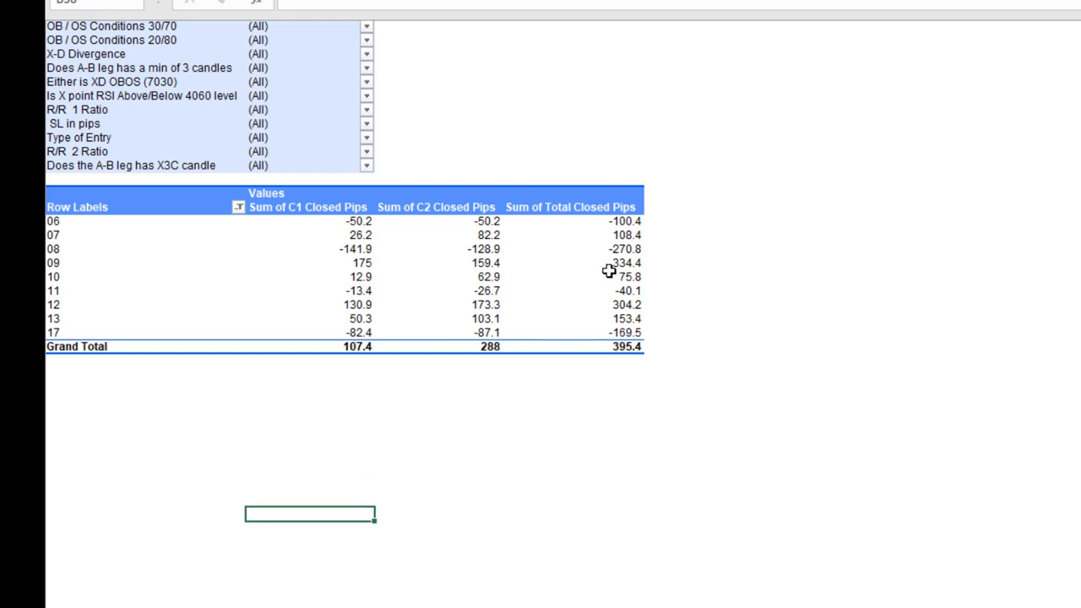
pyautogui.moveTo(655, 221); pyautogui.dragTo(470, 359)
pyautogui.click(465, 403)
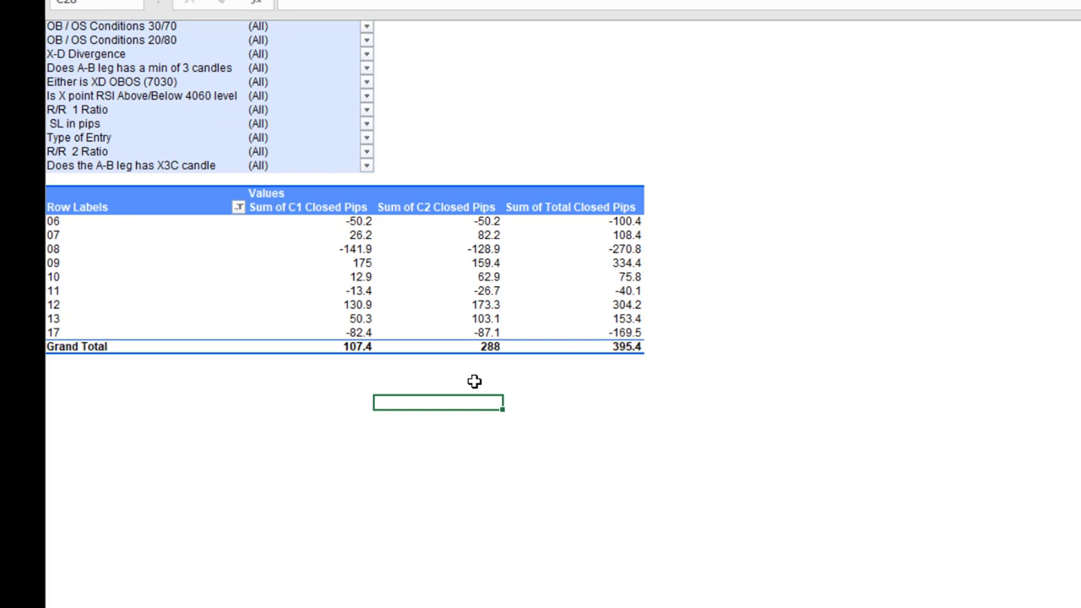
# Remove entry hour 17 too, leaving hours 06–13 with a 564.9 grand total
pyautogui.click(237, 207)
pyautogui.moveTo(275, 434); pyautogui.dragTo(212, 502)
pyautogui.click(101, 476)
pyautogui.click(174, 559)
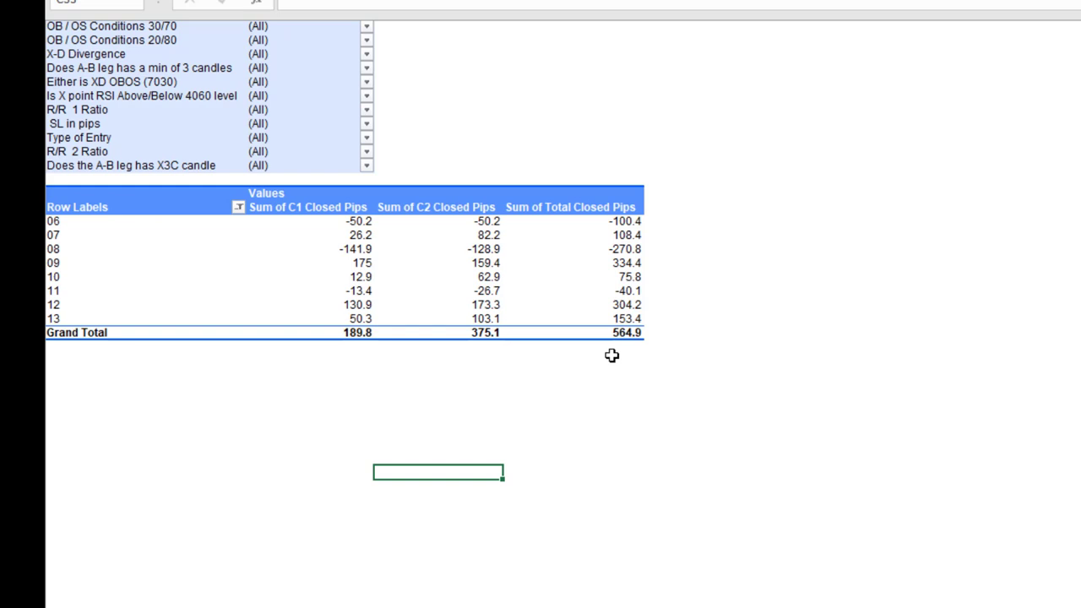
pyautogui.click(239, 207)
pyautogui.moveTo(288, 579); pyautogui.dragTo(591, 606)
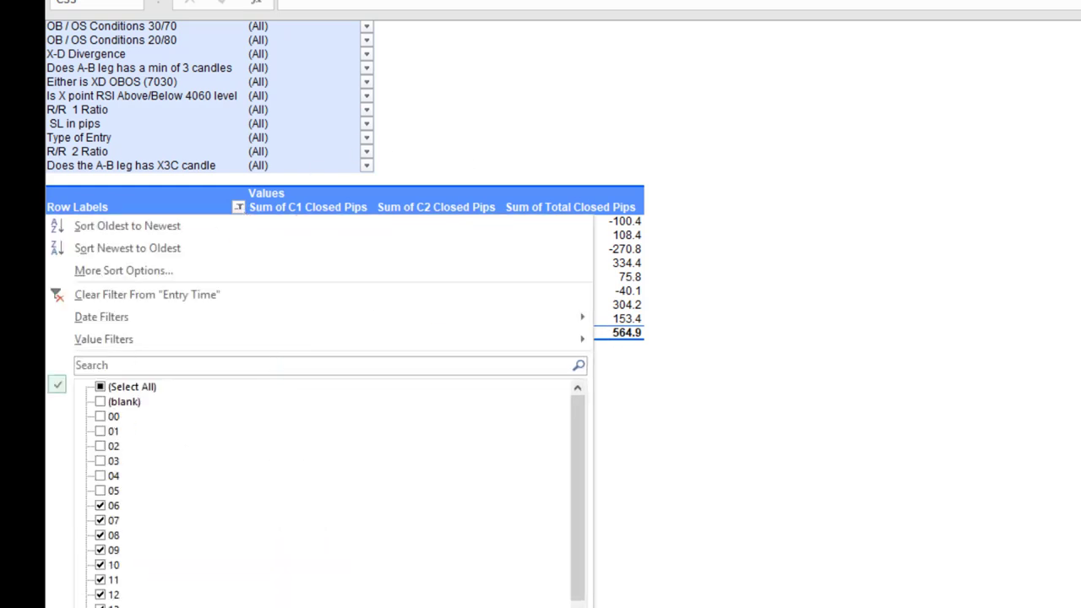
pyautogui.click(105, 506)
pyautogui.click(106, 520)
pyautogui.click(105, 536)
pyautogui.click(106, 550)
pyautogui.click(102, 566)
pyautogui.click(102, 579)
pyautogui.click(102, 594)
pyautogui.click(102, 607)
pyautogui.click(100, 520)
pyautogui.click(100, 536)
pyautogui.click(100, 550)
pyautogui.click(100, 565)
pyautogui.click(101, 580)
pyautogui.click(101, 594)
pyautogui.click(101, 606)
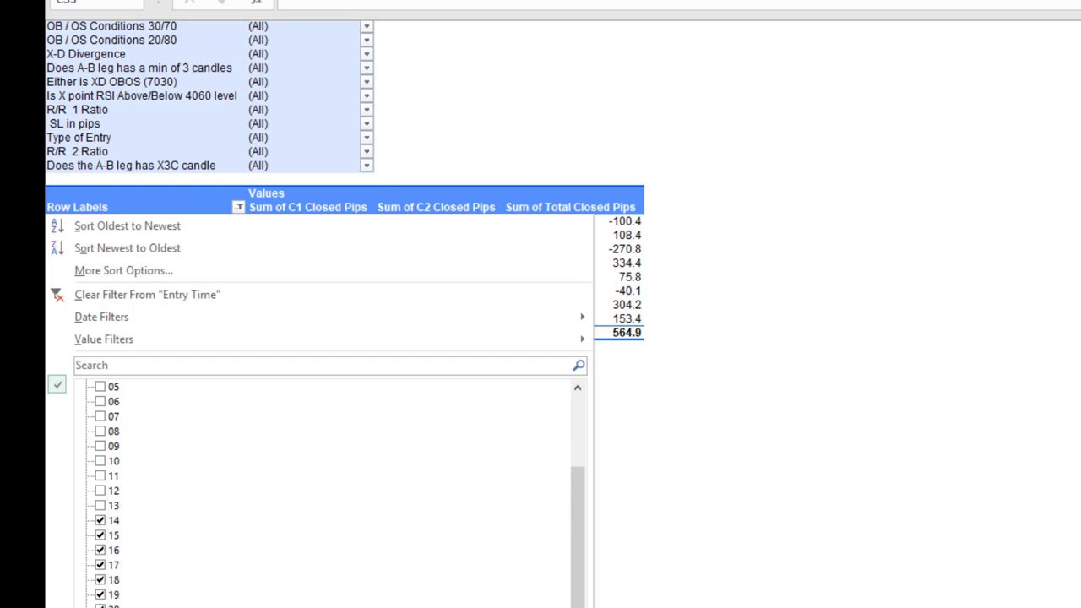
pyautogui.press('Return')
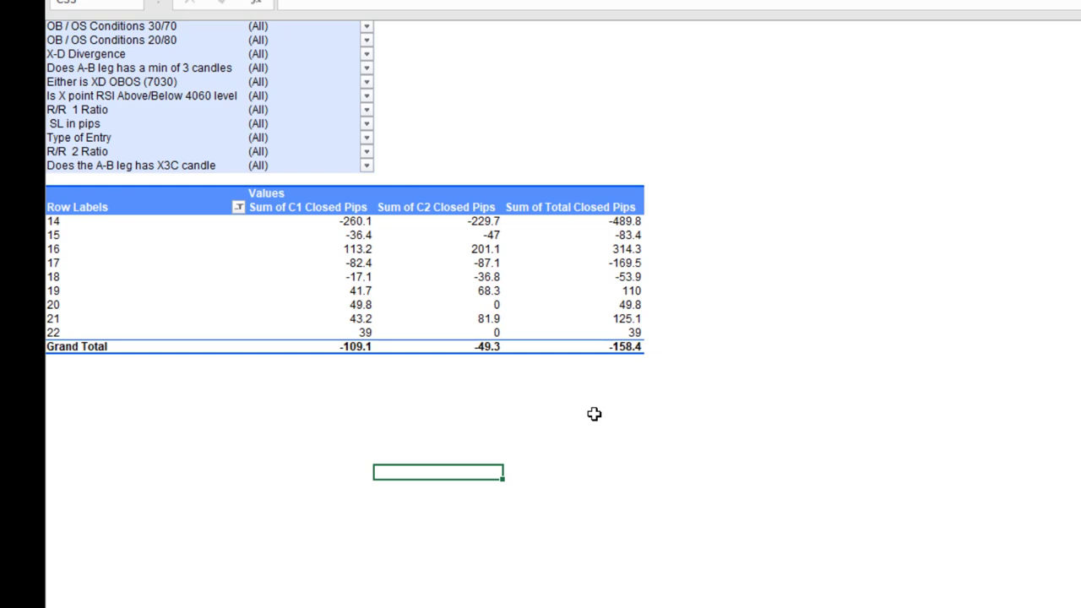
pyautogui.click(238, 207)
pyautogui.moveTo(284, 430); pyautogui.dragTo(186, 476)
pyautogui.click(99, 416)
pyautogui.click(99, 431)
pyautogui.click(100, 446)
pyautogui.click(99, 461)
pyautogui.click(100, 475)
pyautogui.click(100, 490)
pyautogui.click(100, 506)
pyautogui.scroll(-1, 102, 533)
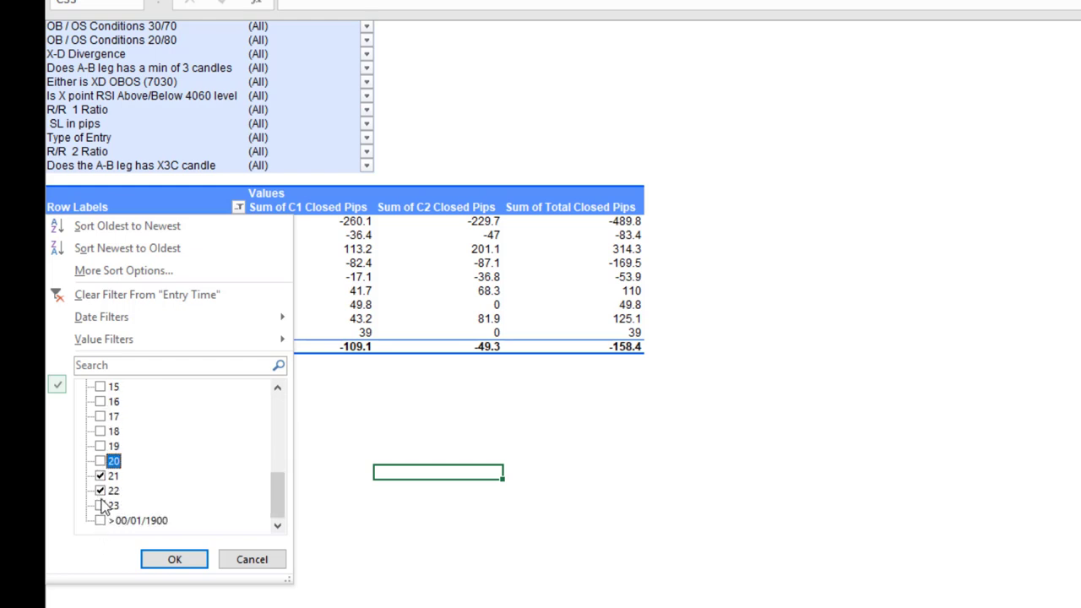
pyautogui.click(100, 476)
pyautogui.click(100, 475)
pyautogui.moveTo(278, 500); pyautogui.dragTo(262, 451)
pyautogui.click(100, 417)
pyautogui.click(99, 431)
pyautogui.click(99, 446)
pyautogui.click(99, 461)
pyautogui.click(100, 476)
pyautogui.click(100, 490)
pyautogui.click(100, 505)
pyautogui.click(100, 520)
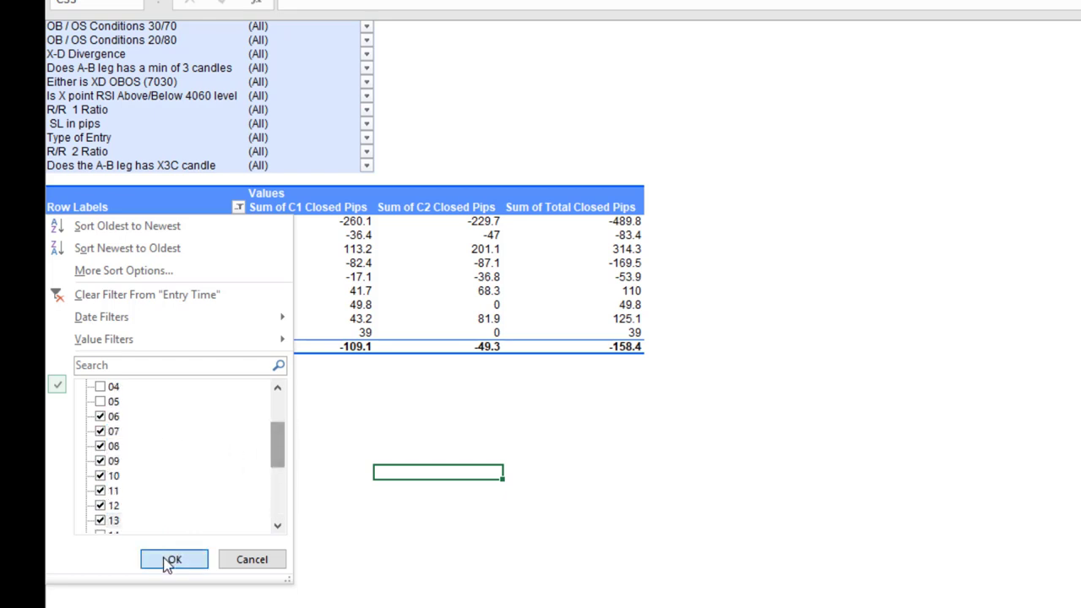
pyautogui.click(169, 561)
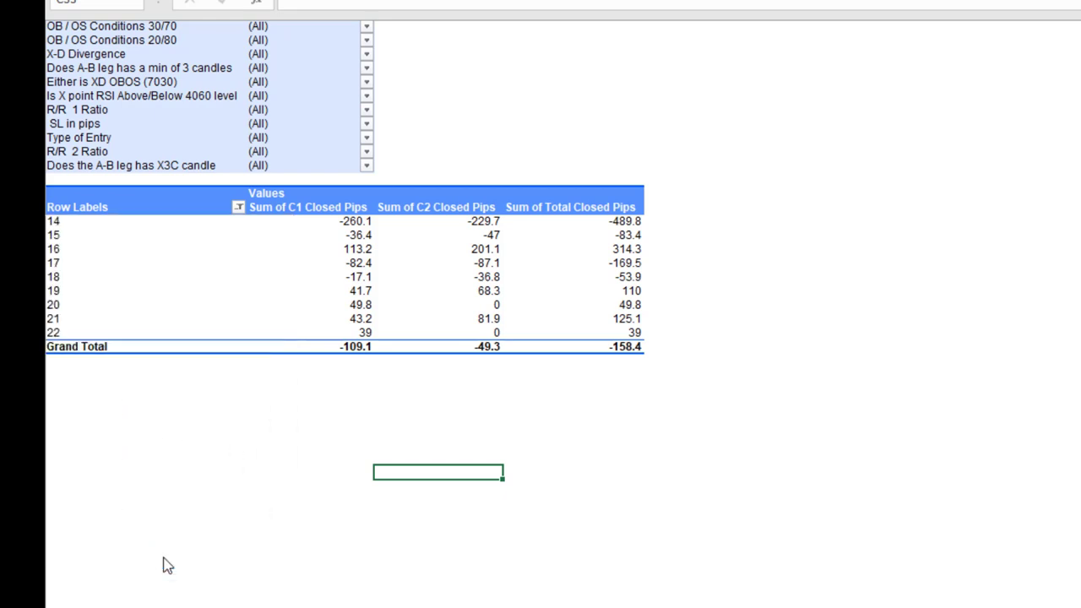
pyautogui.click(366, 42)
pyautogui.click(179, 97)
pyautogui.click(254, 274)
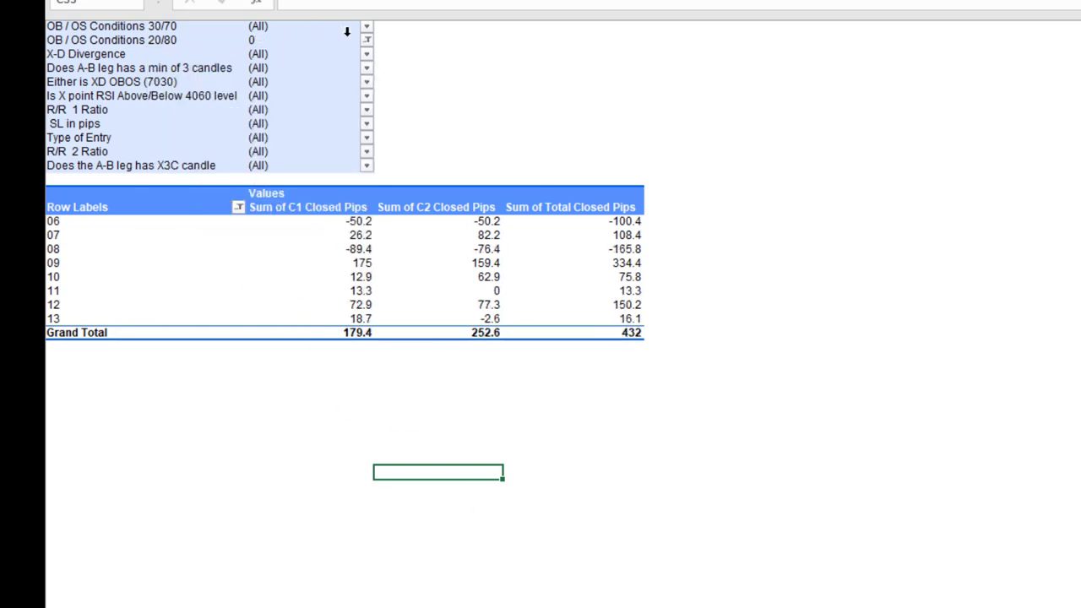
pyautogui.click(365, 40)
pyautogui.click(184, 84)
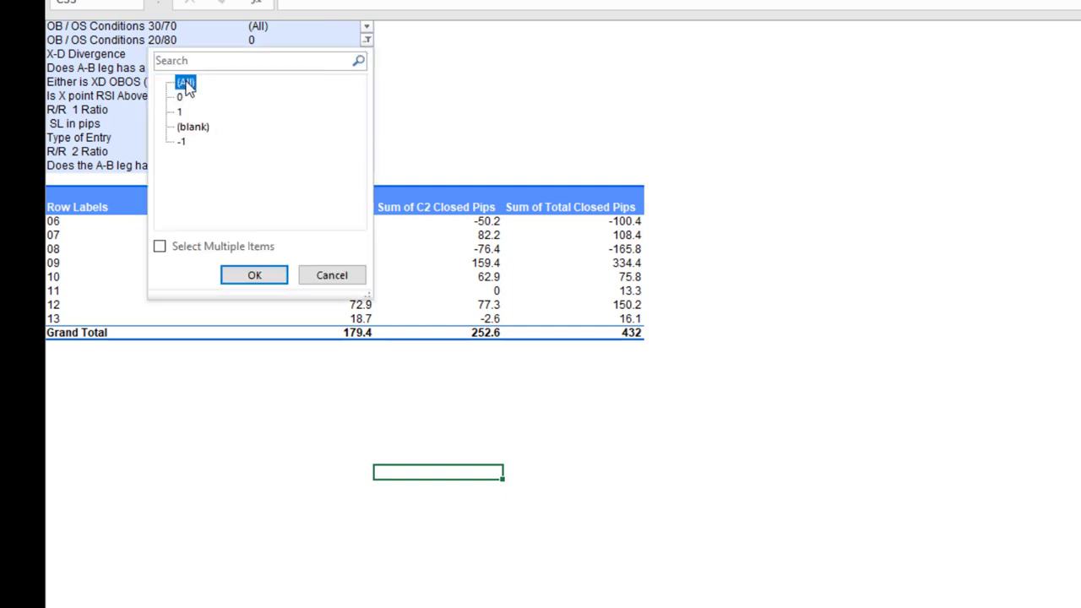
pyautogui.click(254, 272)
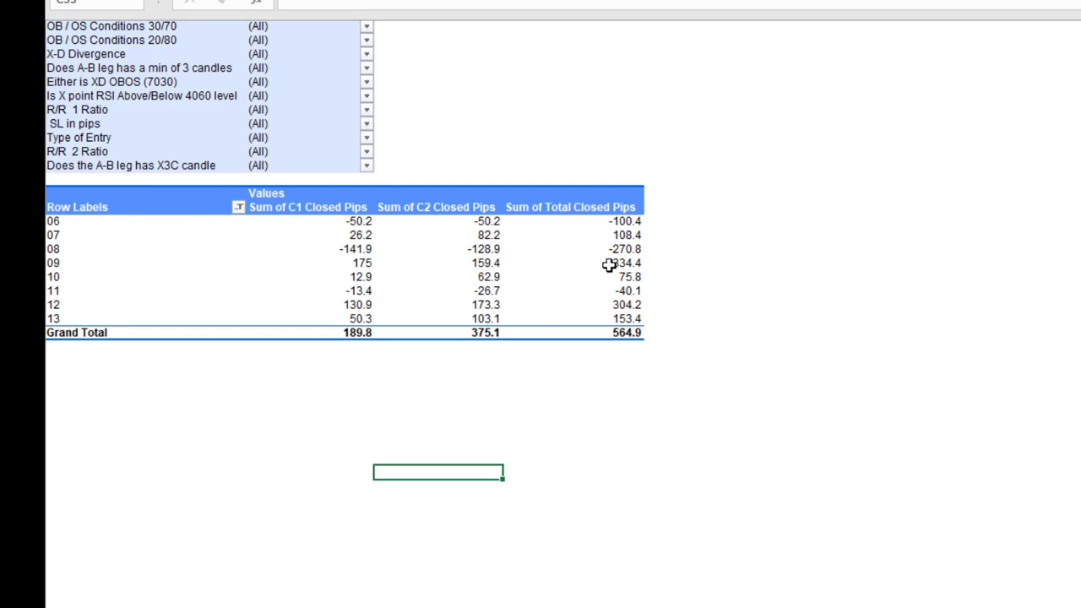
pyautogui.click(451, 392)
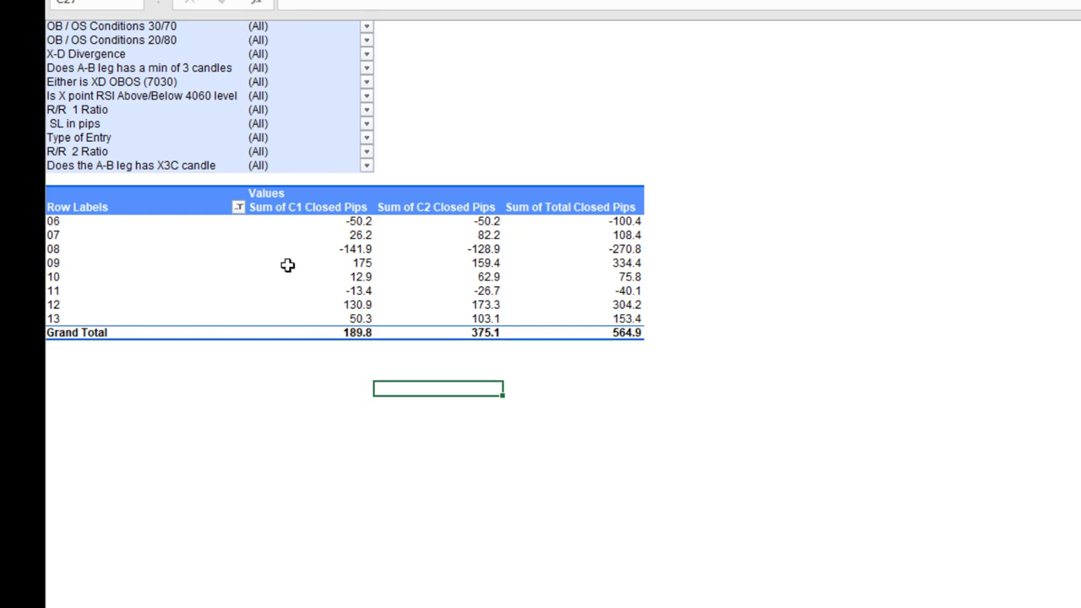
pyautogui.click(366, 27)
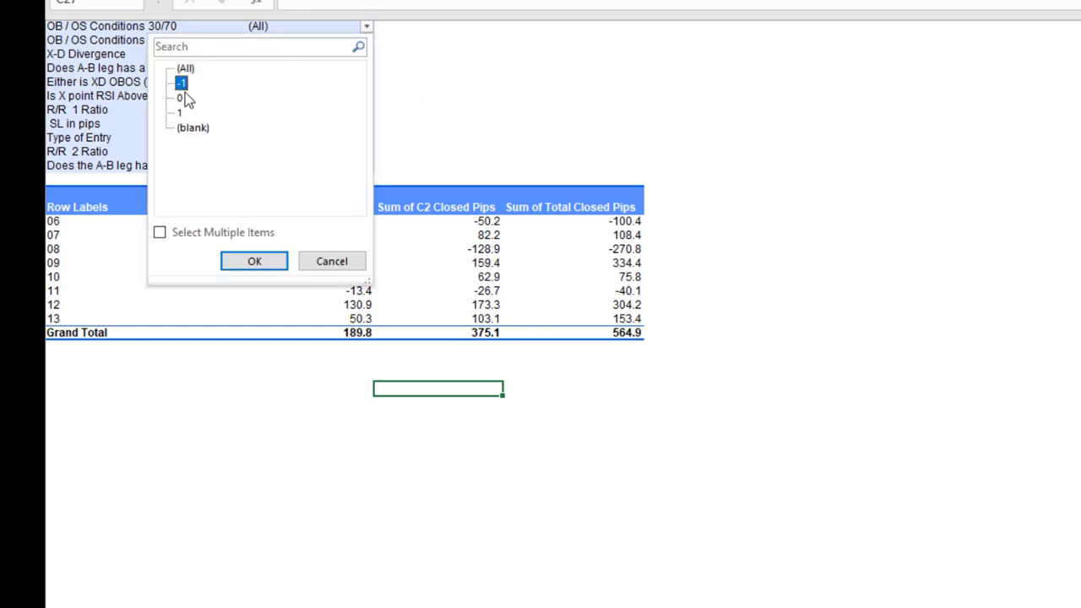
pyautogui.click(182, 98)
pyautogui.click(253, 261)
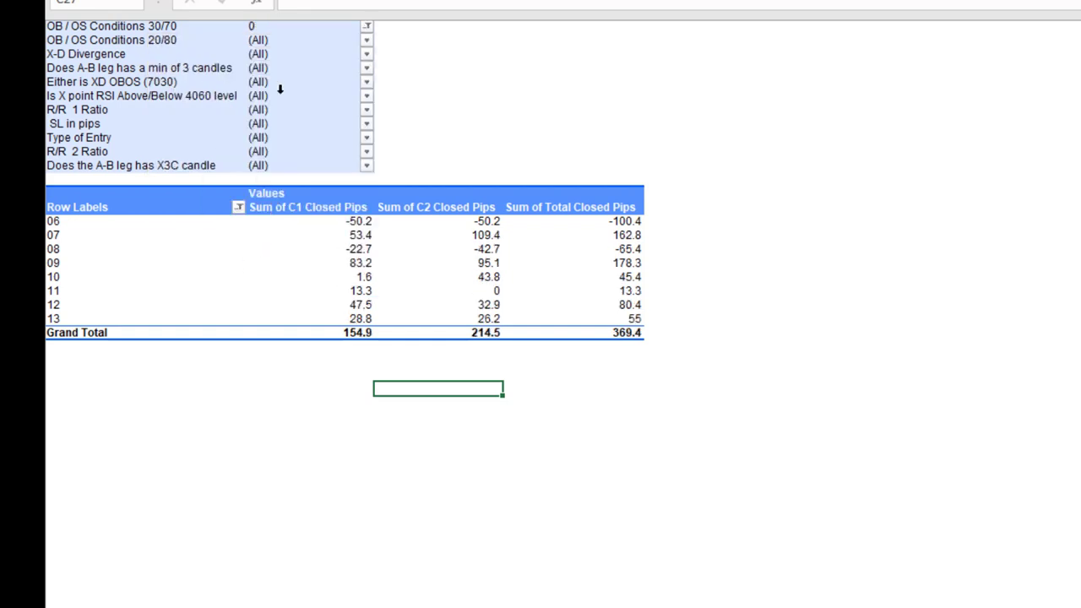
pyautogui.click(366, 27)
pyautogui.click(185, 68)
pyautogui.click(253, 262)
pyautogui.click(367, 41)
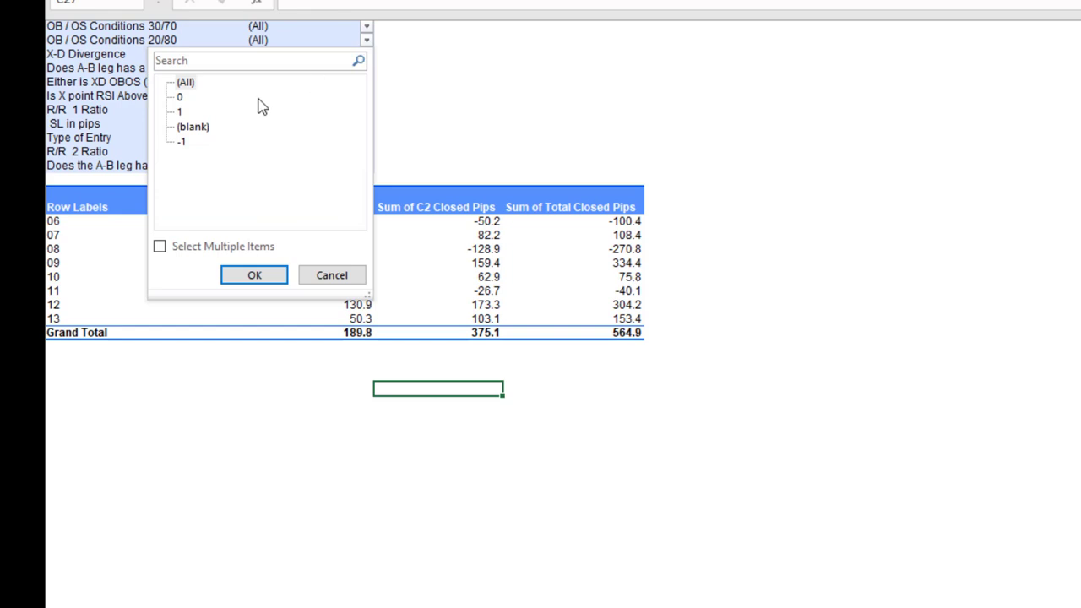
pyautogui.click(181, 97)
pyautogui.click(243, 275)
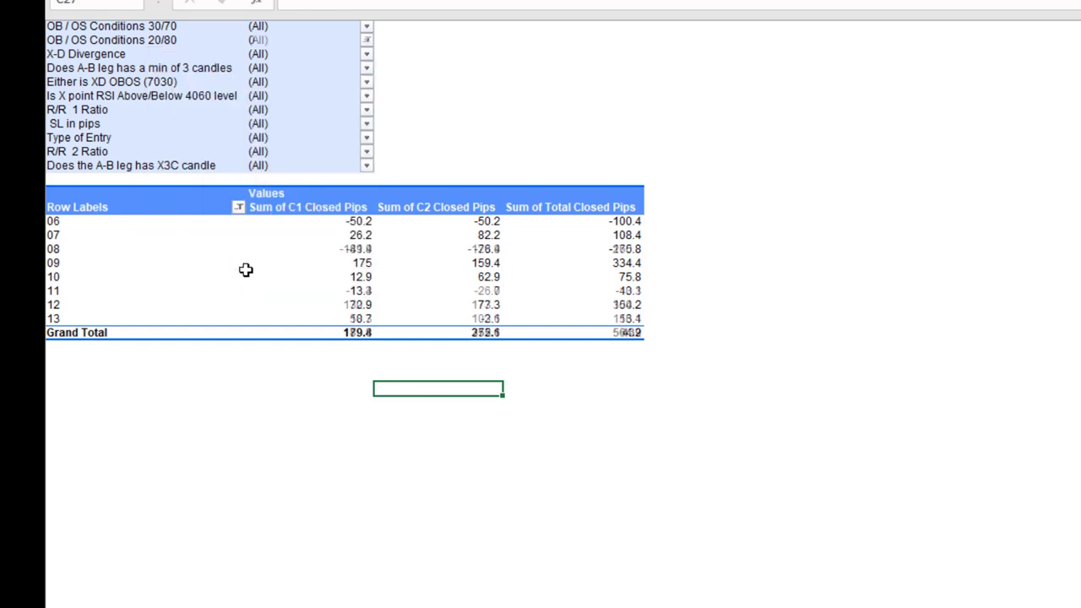
pyautogui.click(366, 27)
pyautogui.click(402, 39)
pyautogui.click(366, 40)
pyautogui.click(183, 82)
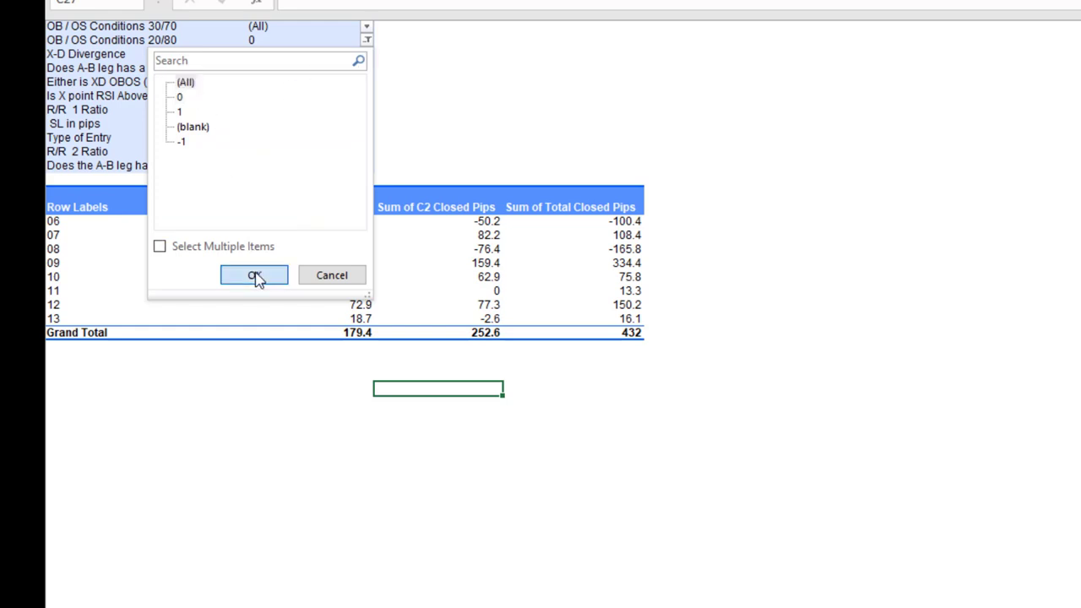
pyautogui.click(255, 272)
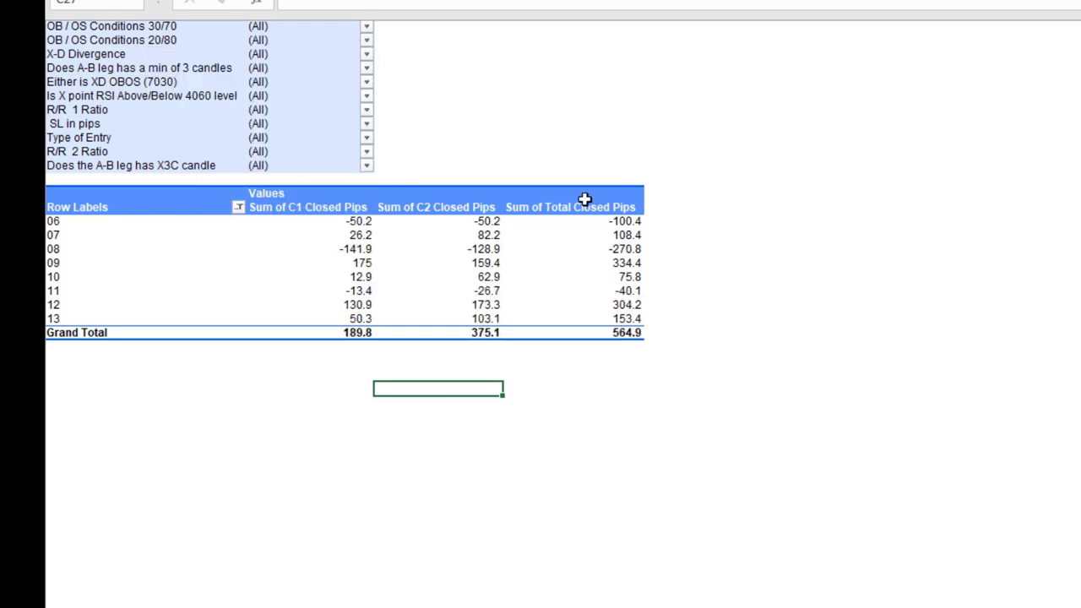